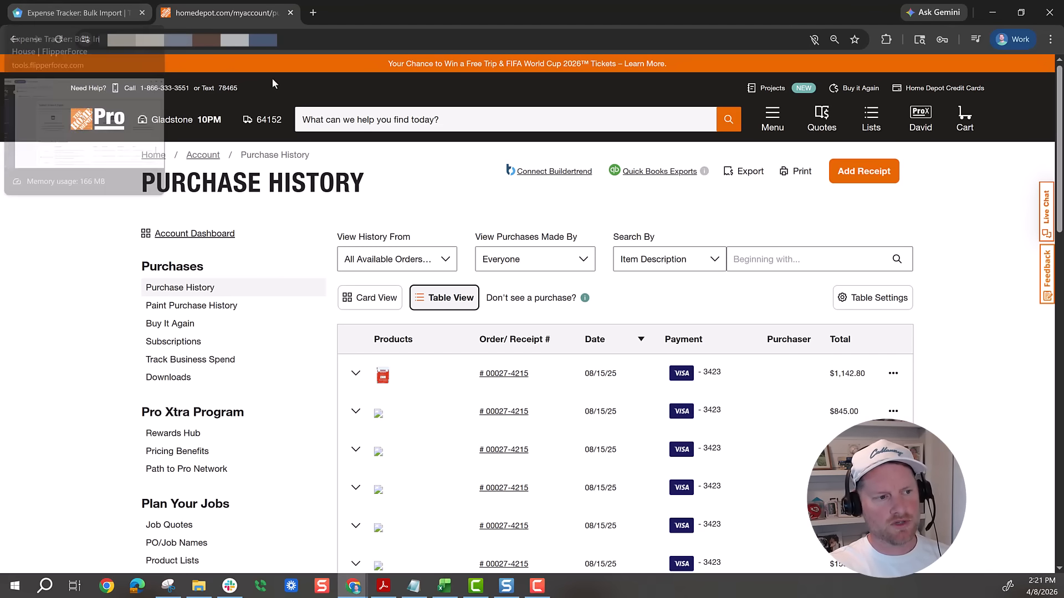
- Export the Home Depot purchase history as a CSV file
click(730, 173)
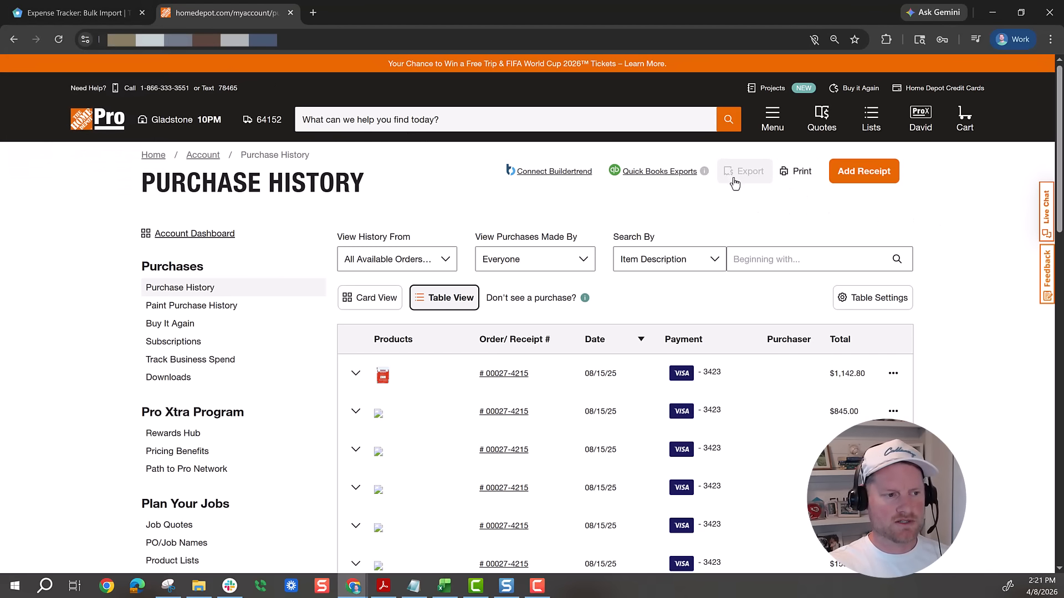
click(768, 195)
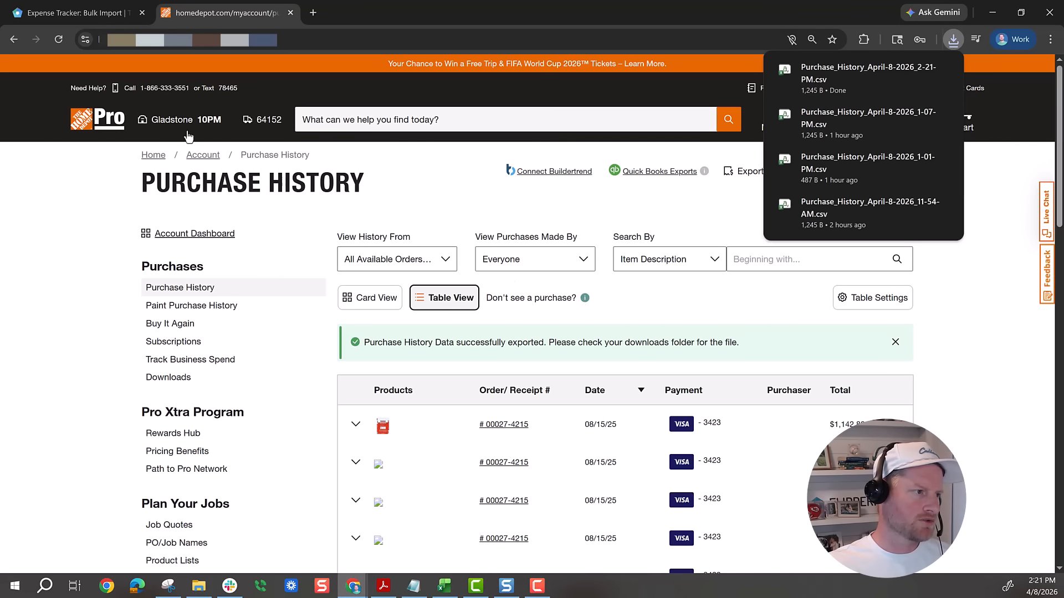
- Switch to FlipperForce, upload "purchase history download Home Depot.xlsx" as a Retailer Purchase Import, and bring up the Excel workbook
click(103, 17)
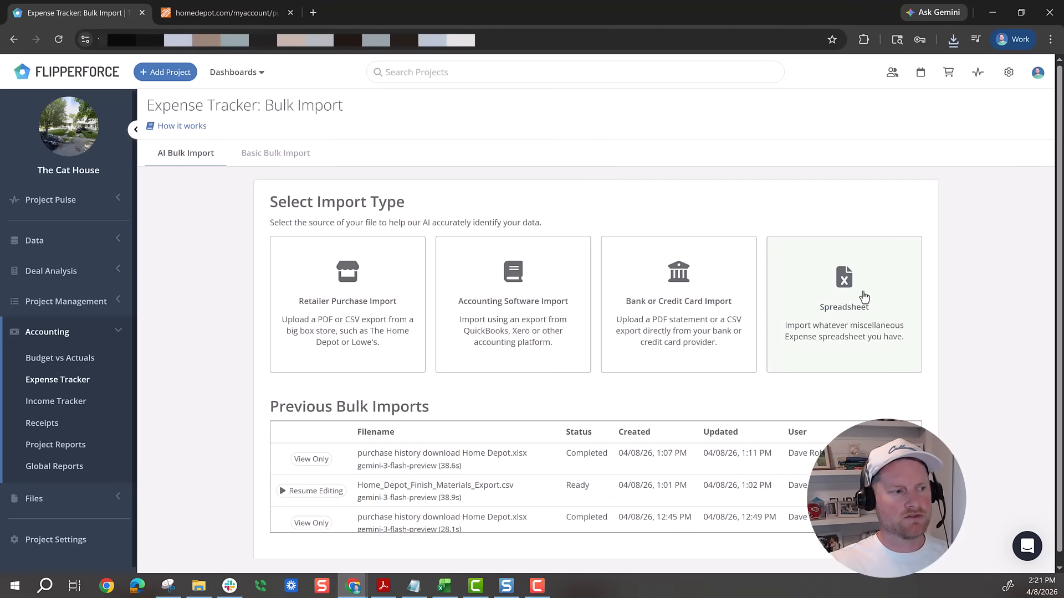
click(352, 321)
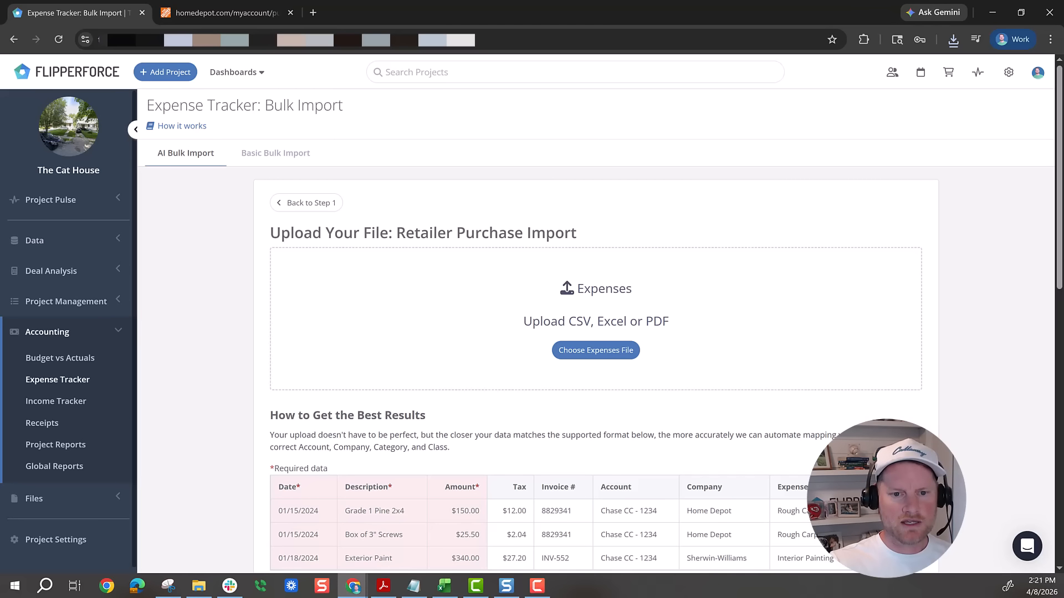
drag(717, 221, 565, 297)
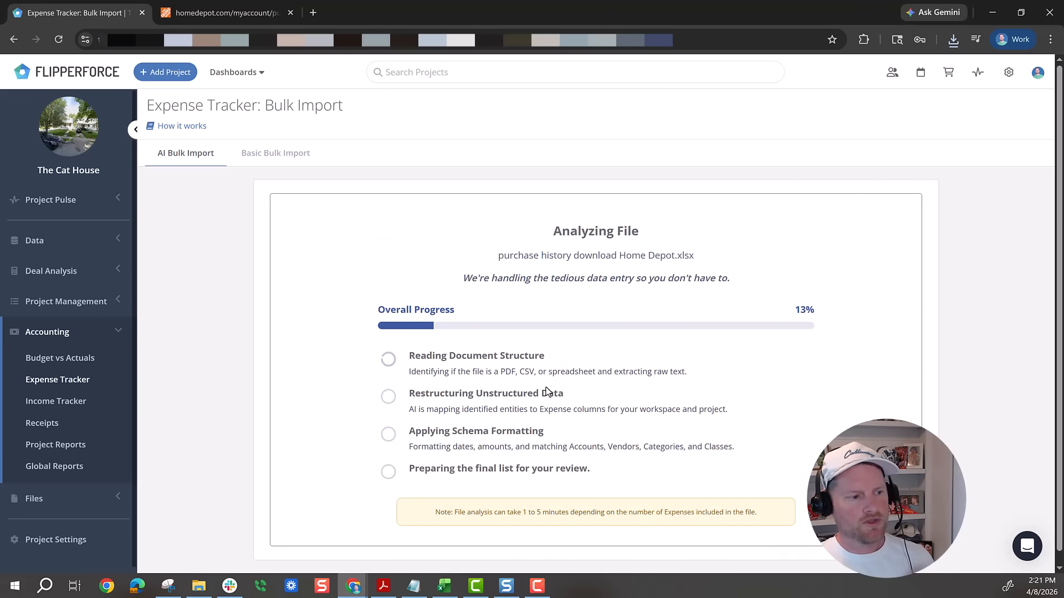
click(444, 586)
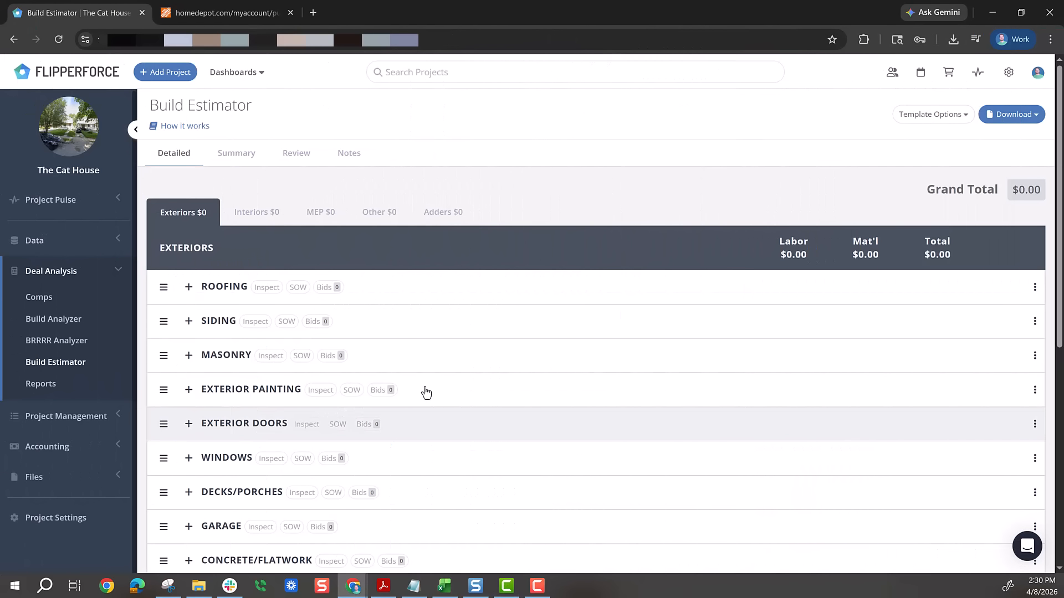
- In the Build Estimator's Exterior Doors, set quantity 1 for the steel entry door with door lite, French patio door and sliding glass patio door
scroll(460, 384, down, 5)
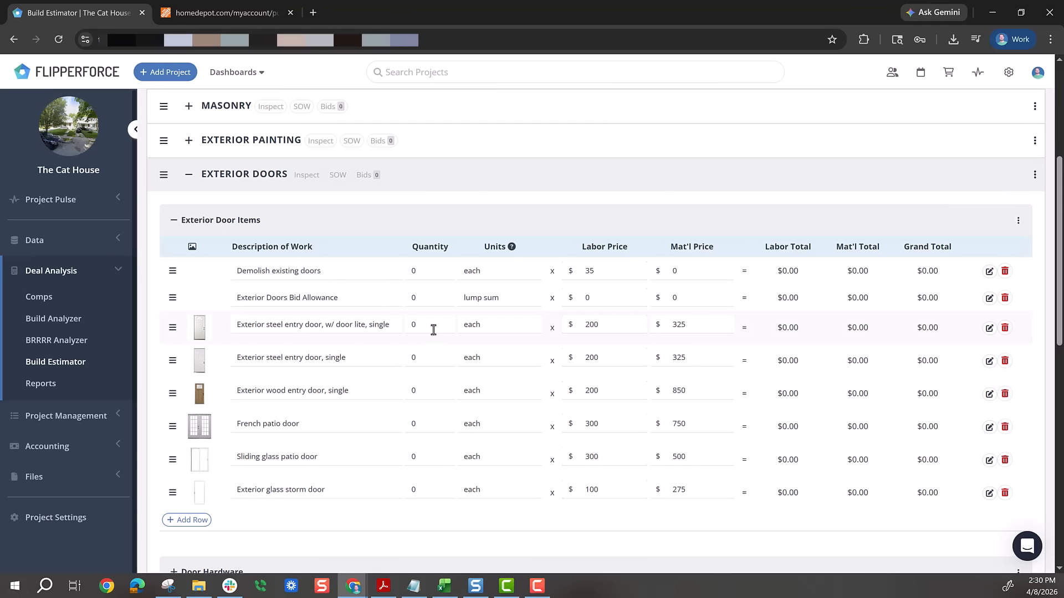
click(426, 425)
text(1)
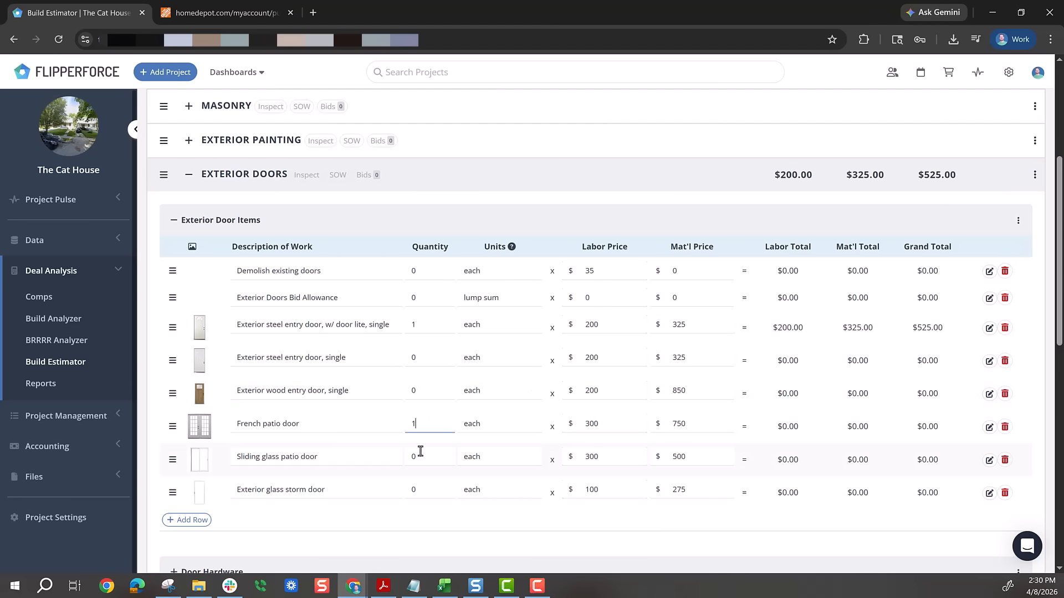
click(419, 458)
click(255, 183)
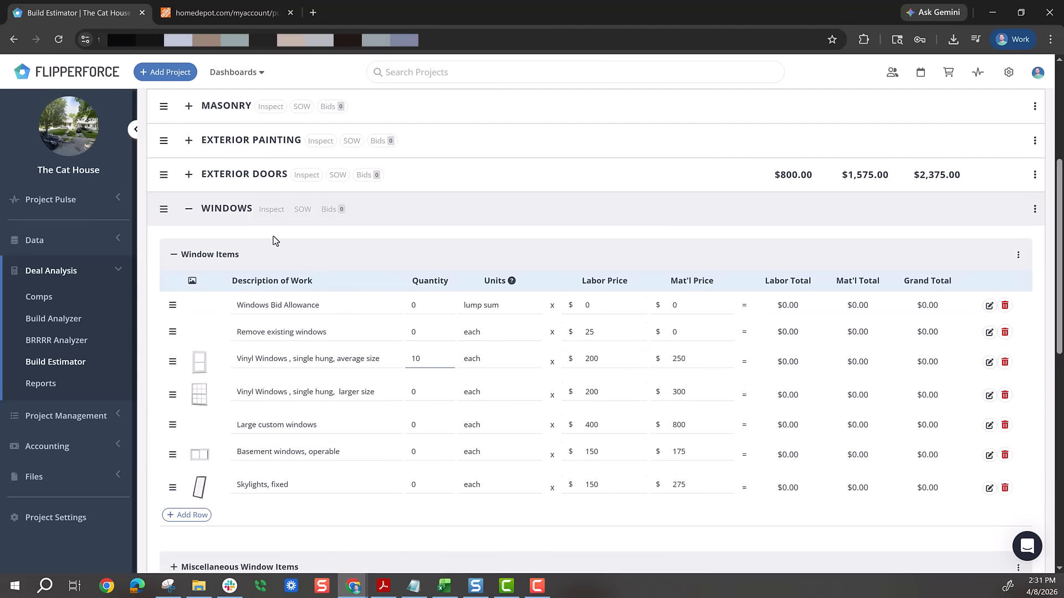
- Set the quantity of average-size single hung vinyl windows to 10 and expand the Fencing category
click(229, 214)
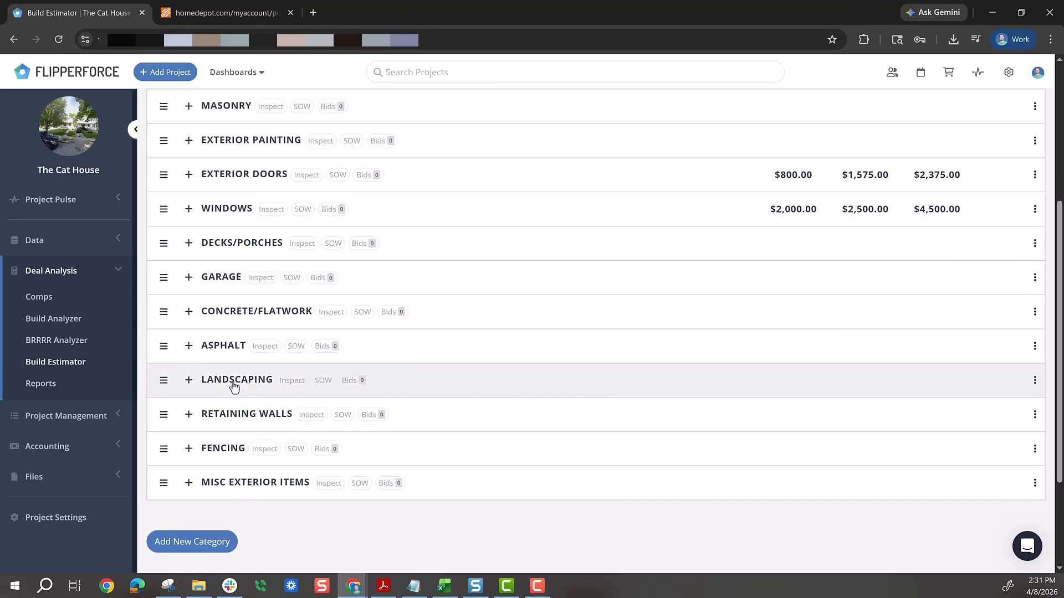
click(228, 449)
scroll(410, 443, down, 5)
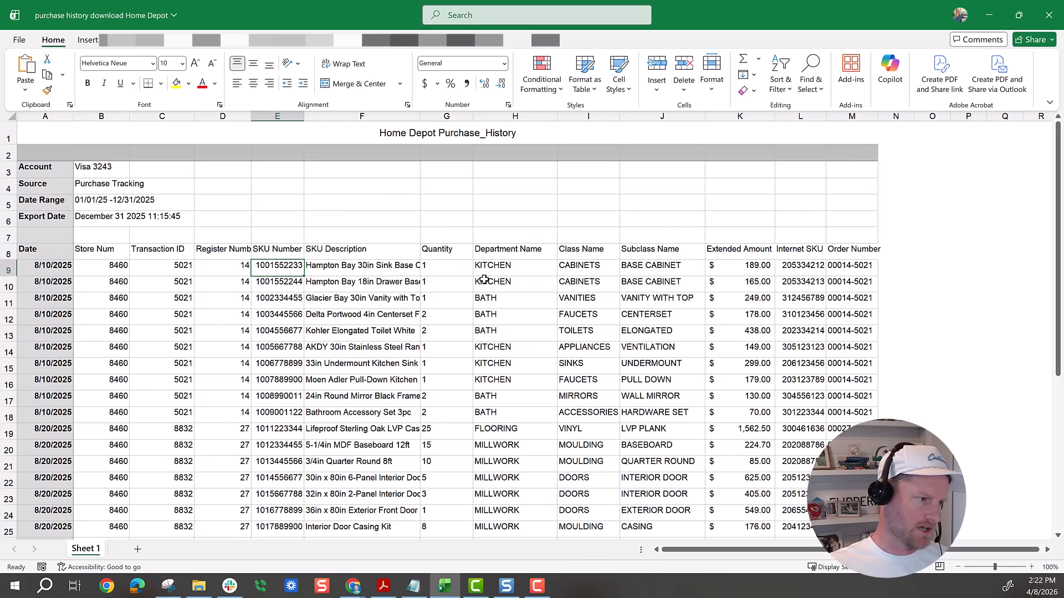
- In the Excel purchase history, widen the SKU Number column and insert a column headed "Category" before Extended Amount
scroll(444, 293, down, 1)
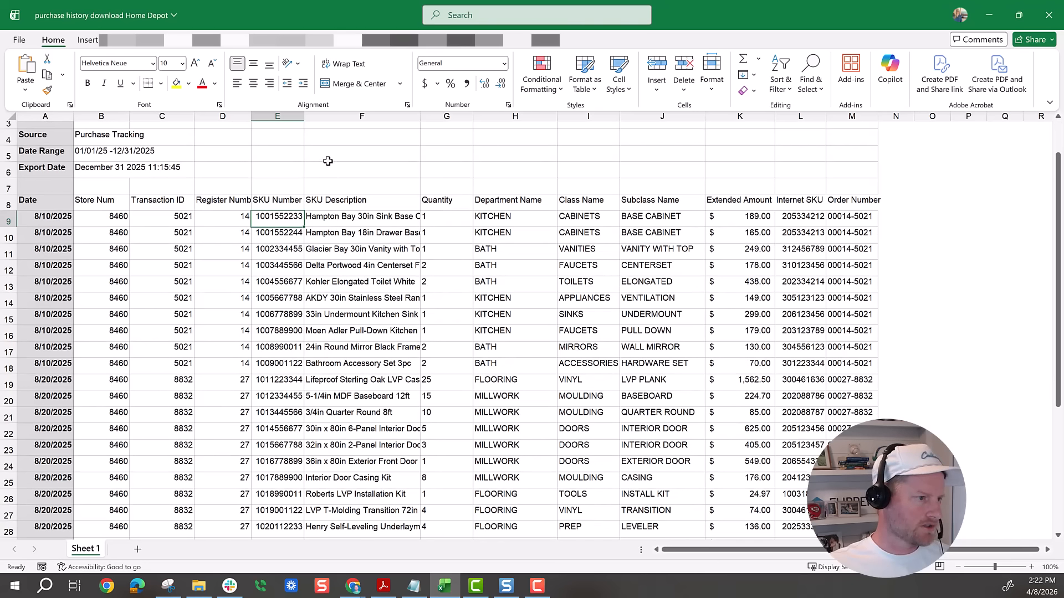
drag(303, 118, 340, 118)
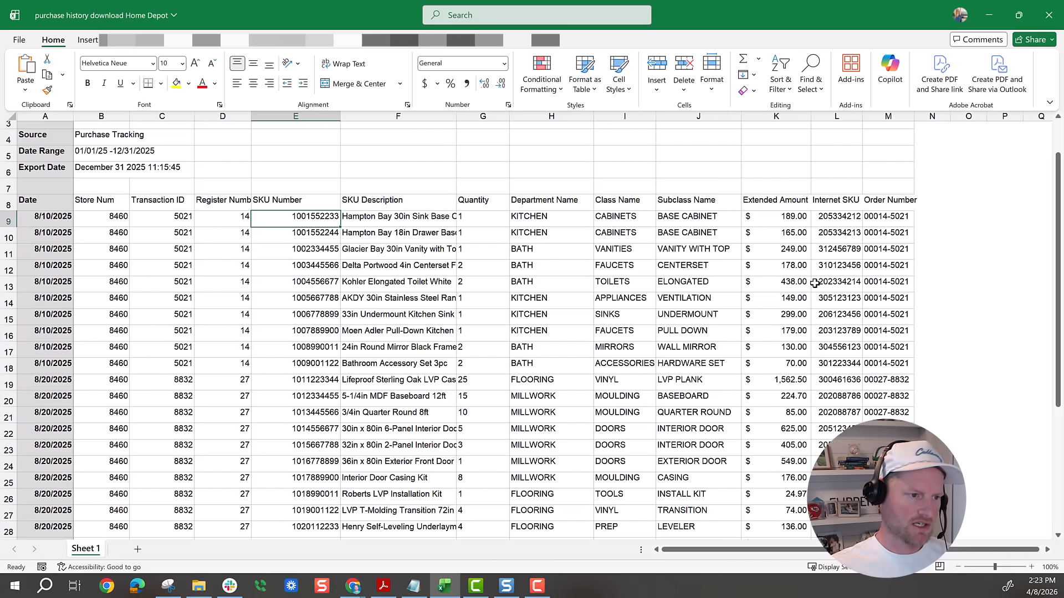
click(721, 115)
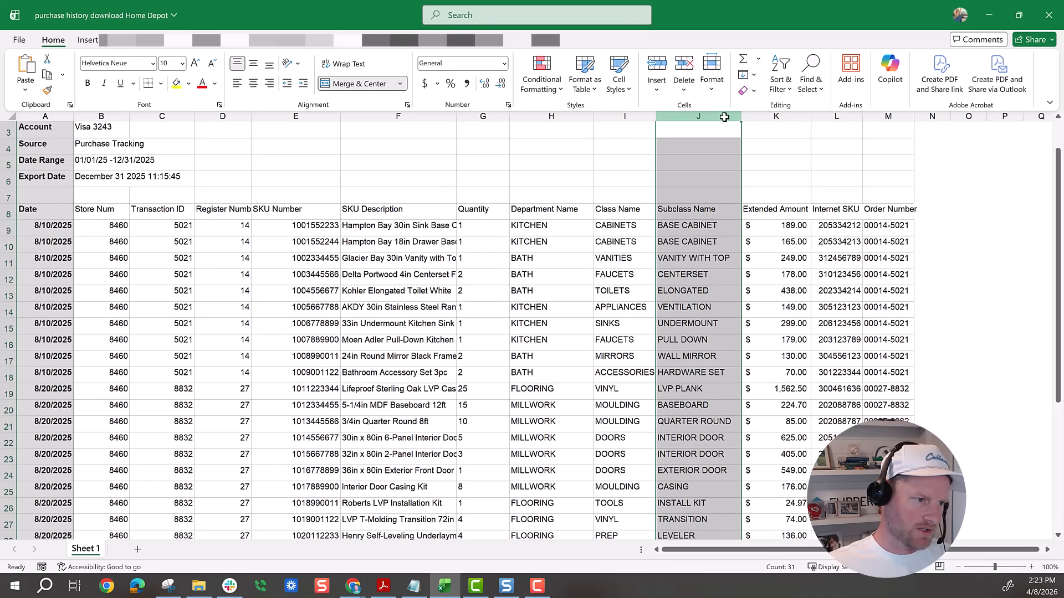
click(785, 114)
right_click(785, 114)
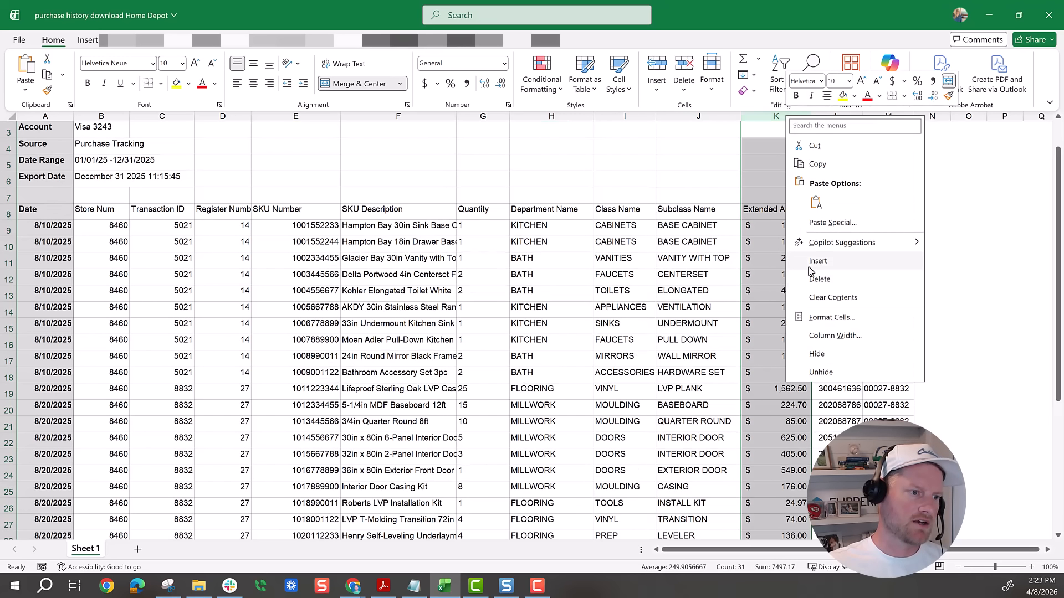
click(813, 270)
click(777, 212)
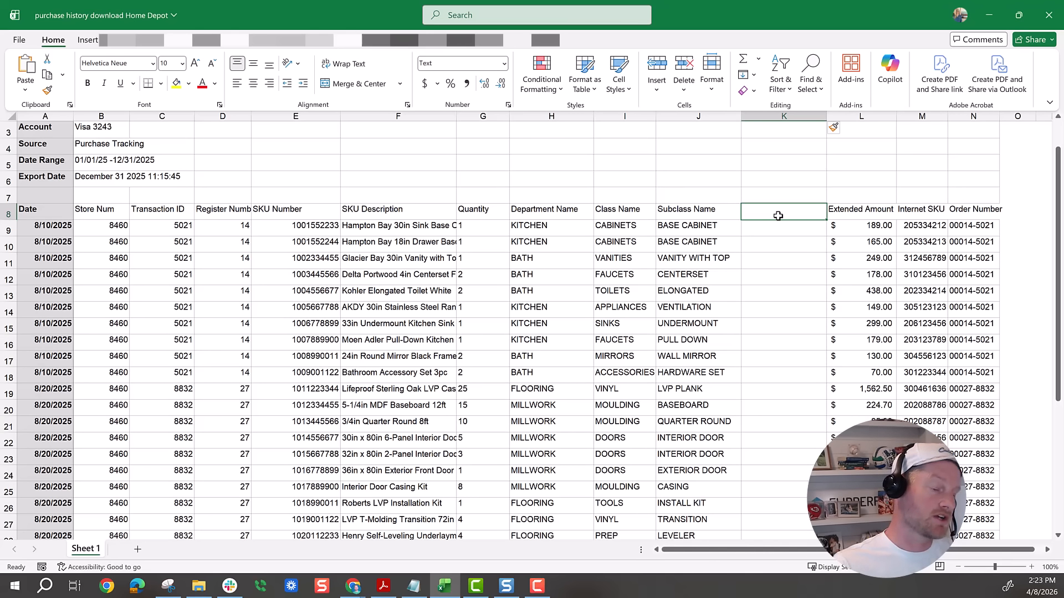
text(Category)
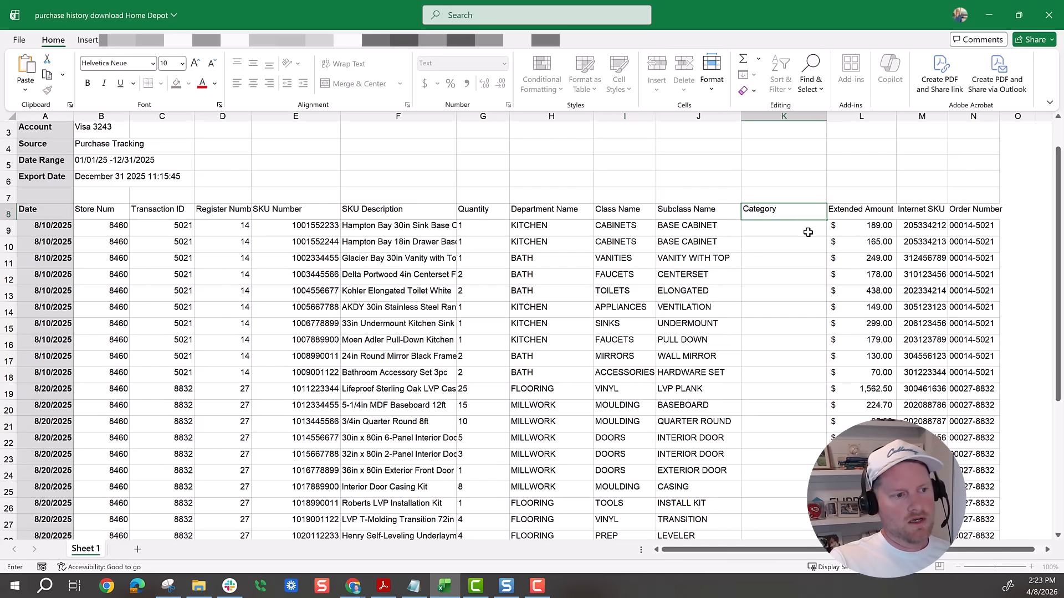
key(Return)
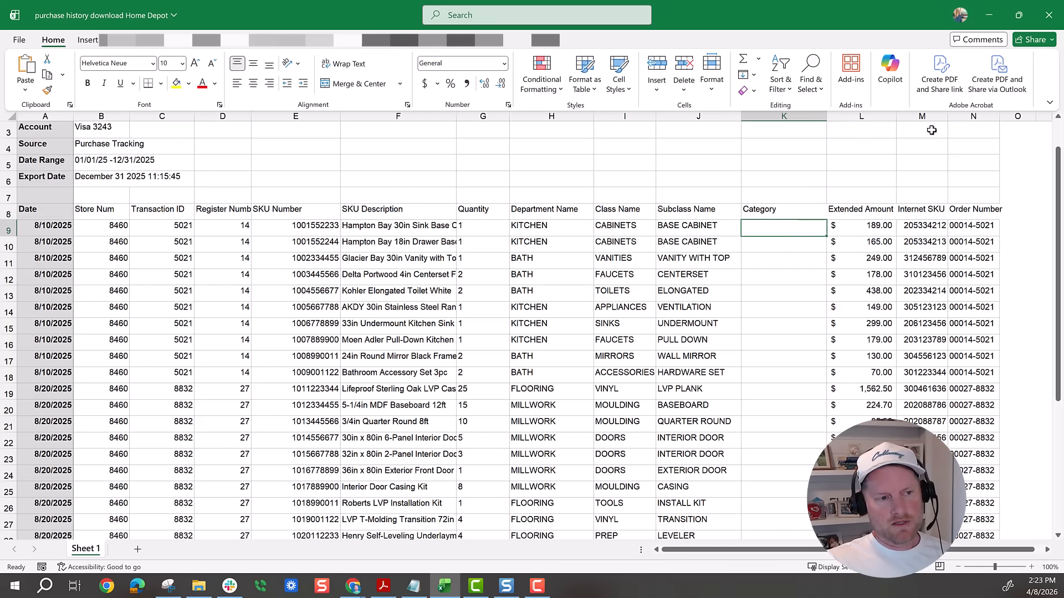
- Return to the bulk import review in FlipperForce and compare the assigned expense categories with the original file data
click(987, 16)
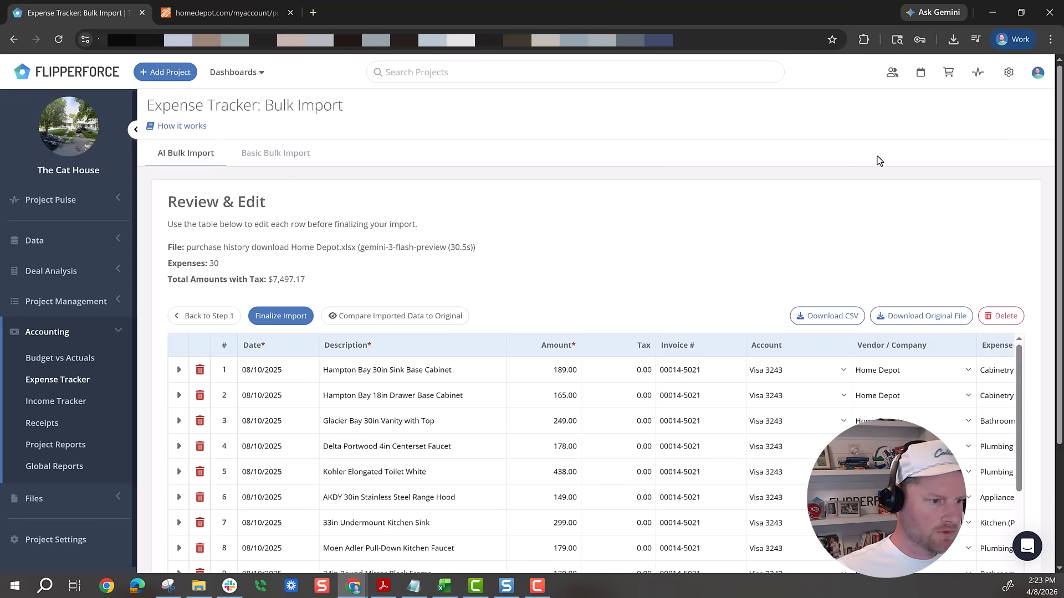
scroll(880, 162, down, 2)
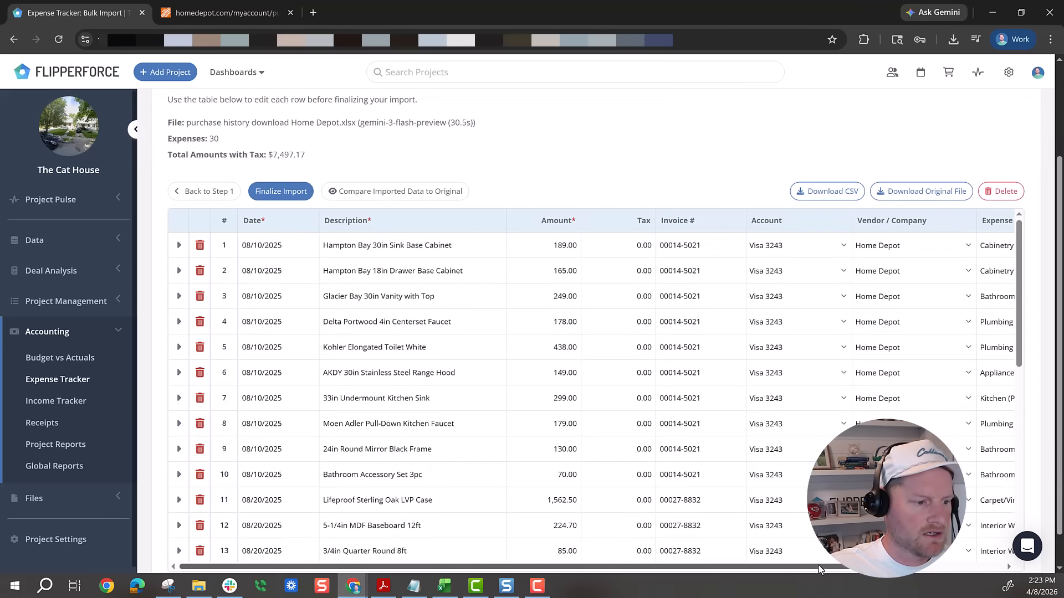
drag(823, 567, 941, 580)
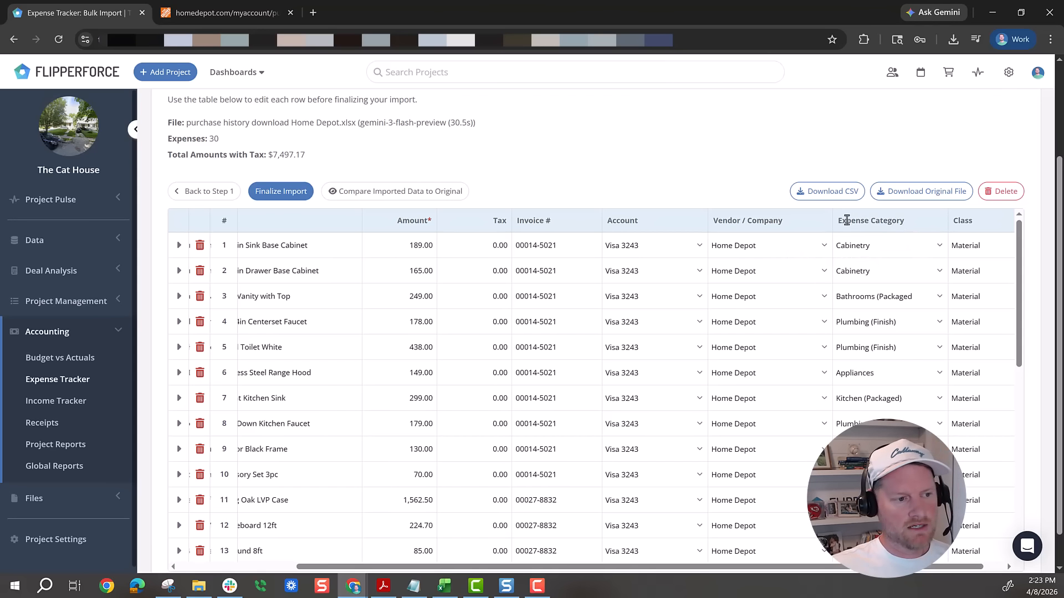
drag(839, 220, 906, 216)
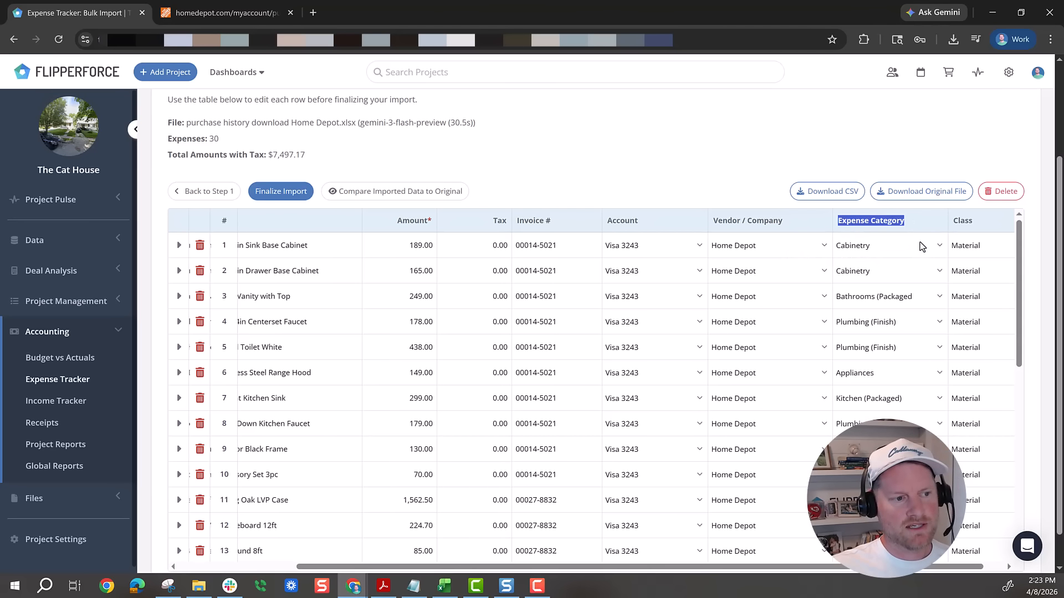
scroll(954, 553, right, 1)
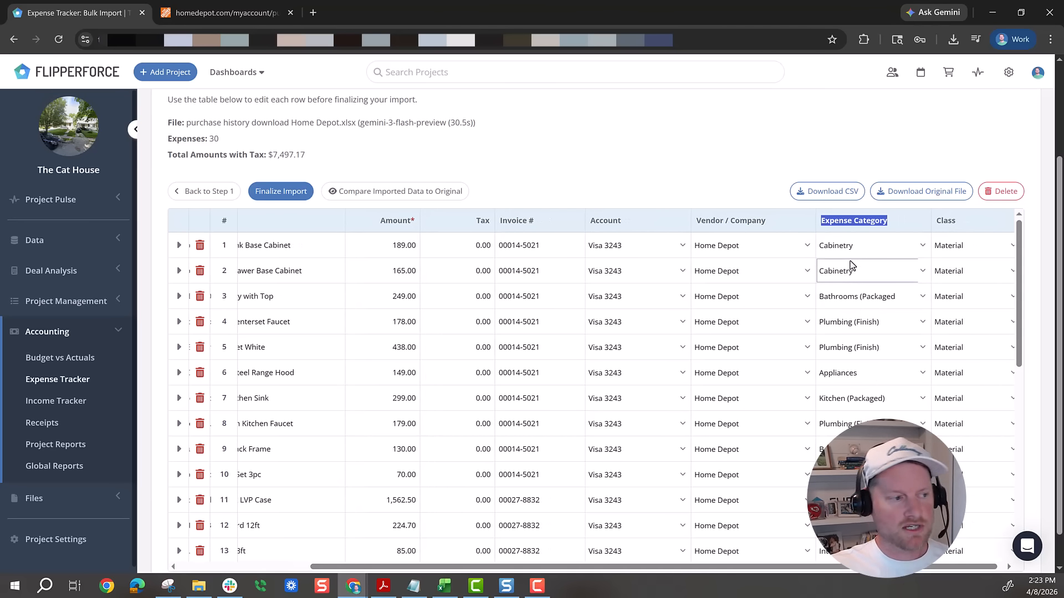
click(434, 190)
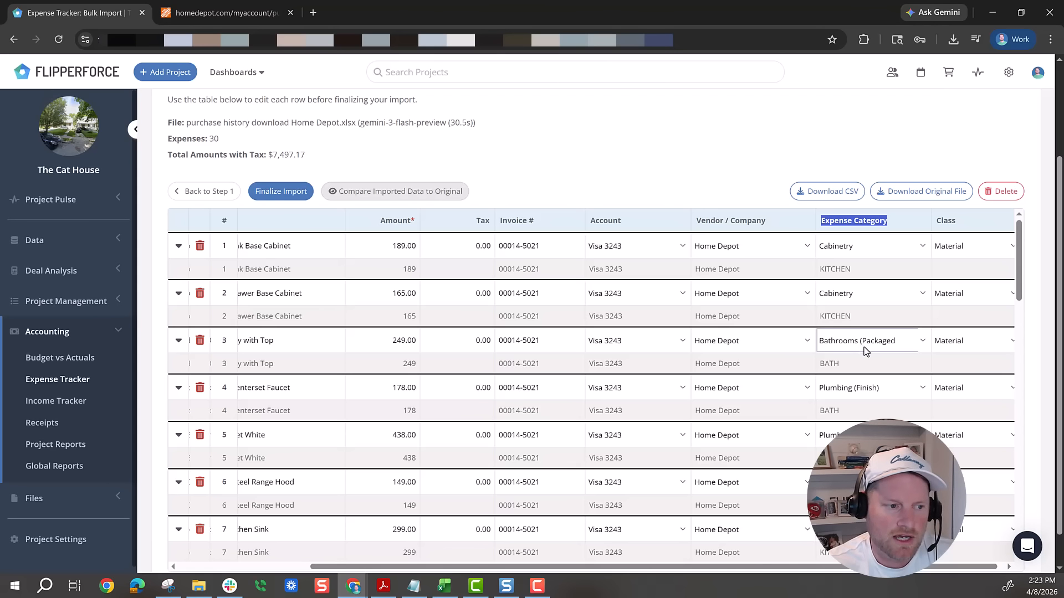
scroll(906, 409, down, 1)
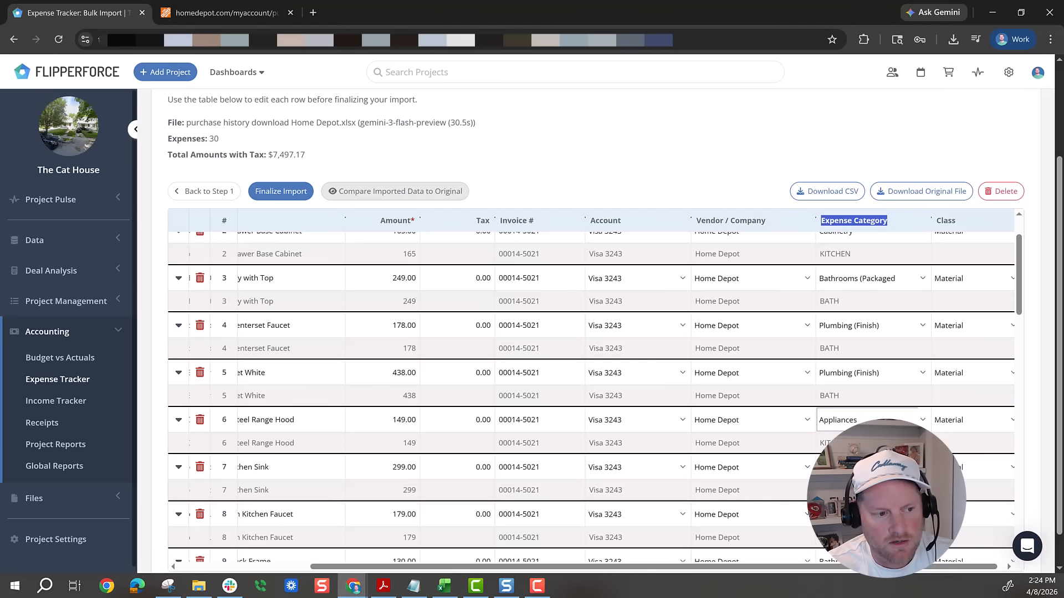
scroll(827, 371, down, 3)
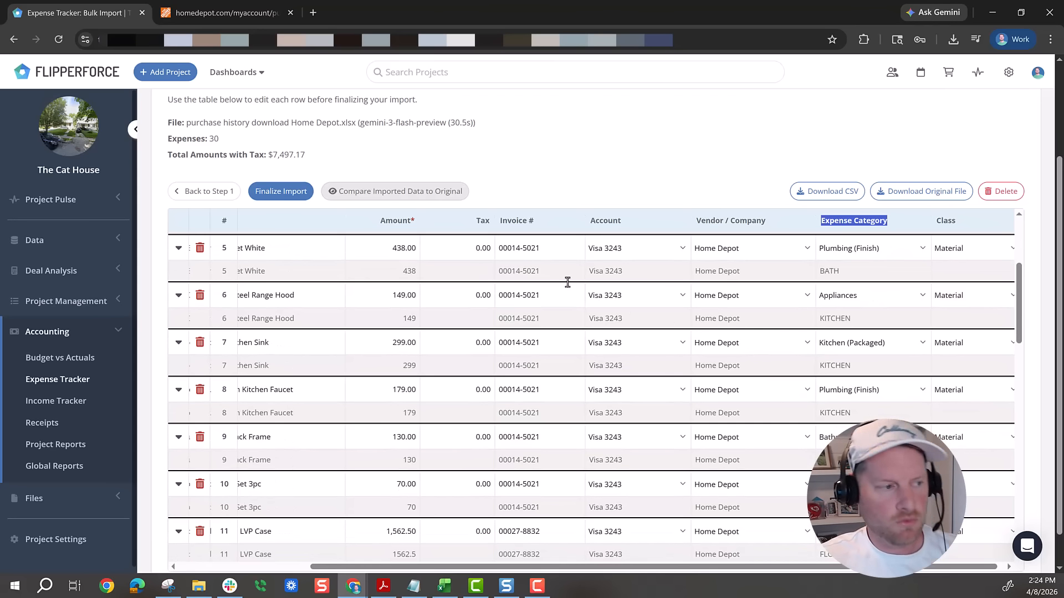
click(446, 194)
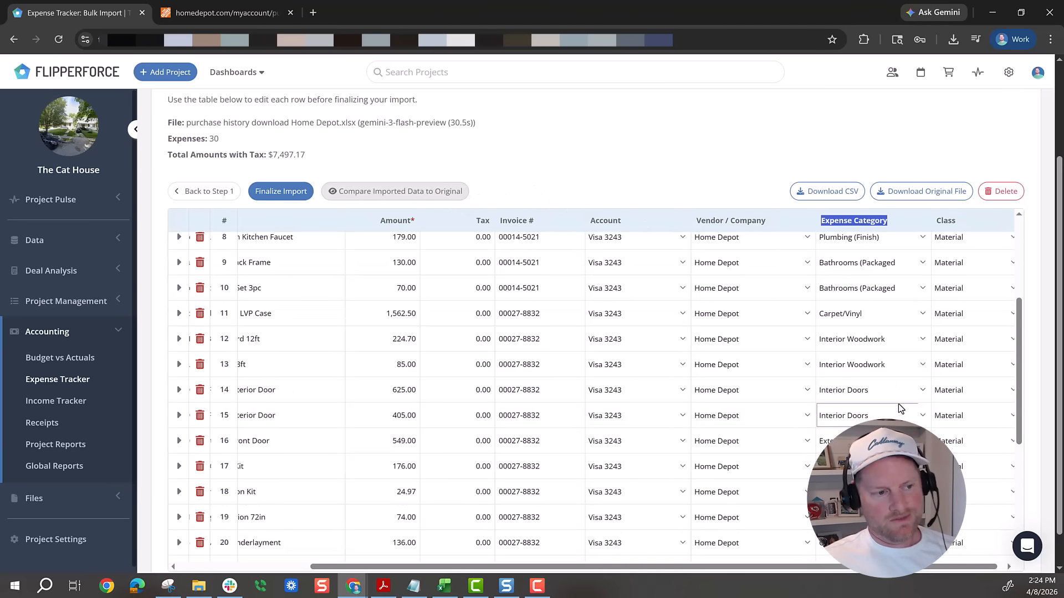
- Review the remaining expense rows and finalize the Home Depot purchase import
scroll(903, 399, up, 3)
scroll(897, 408, up, 2)
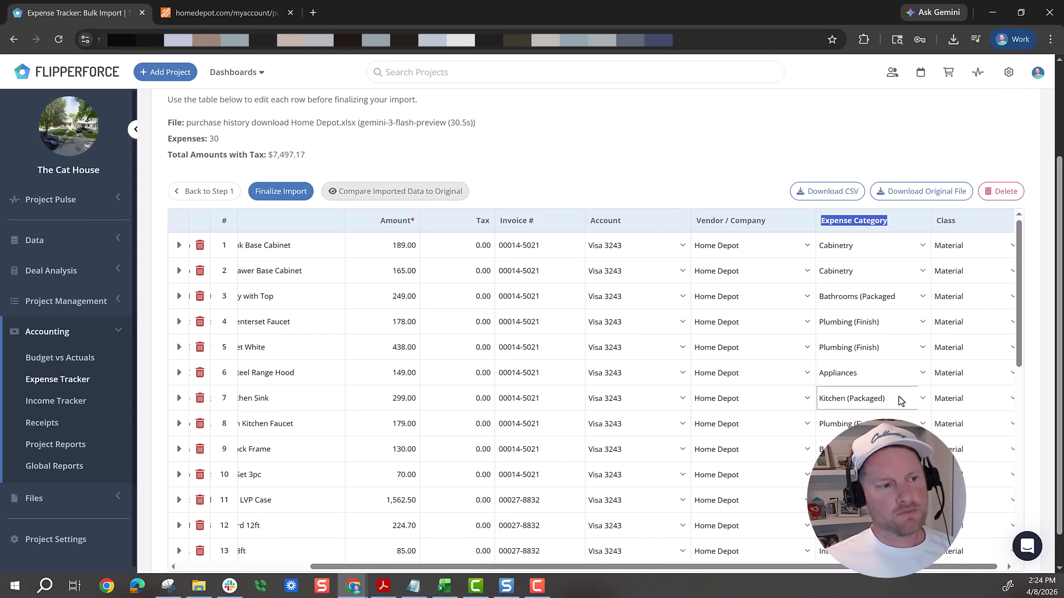
scroll(868, 328, up, 1)
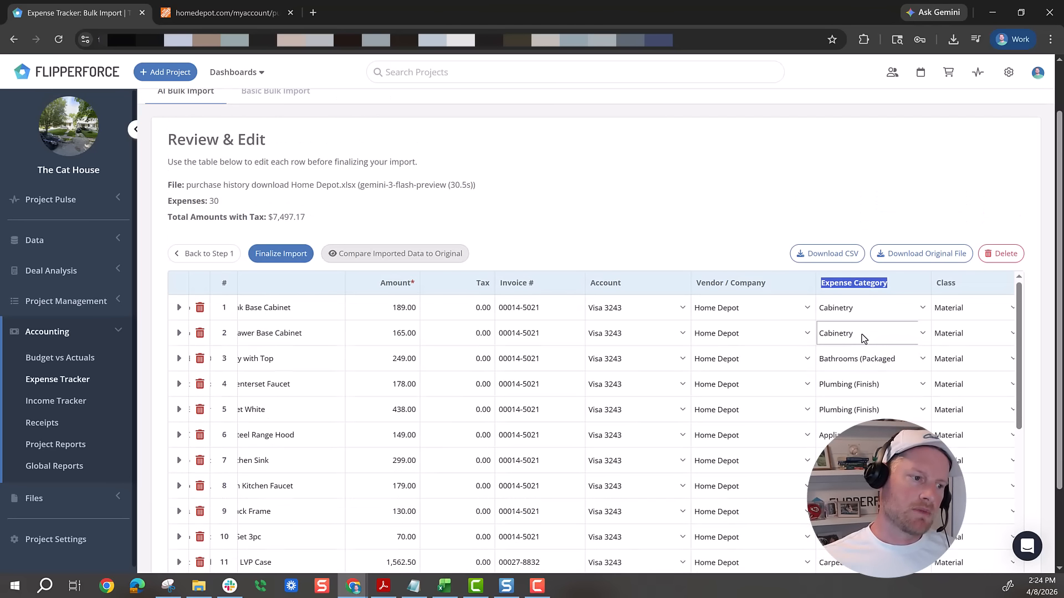
click(616, 208)
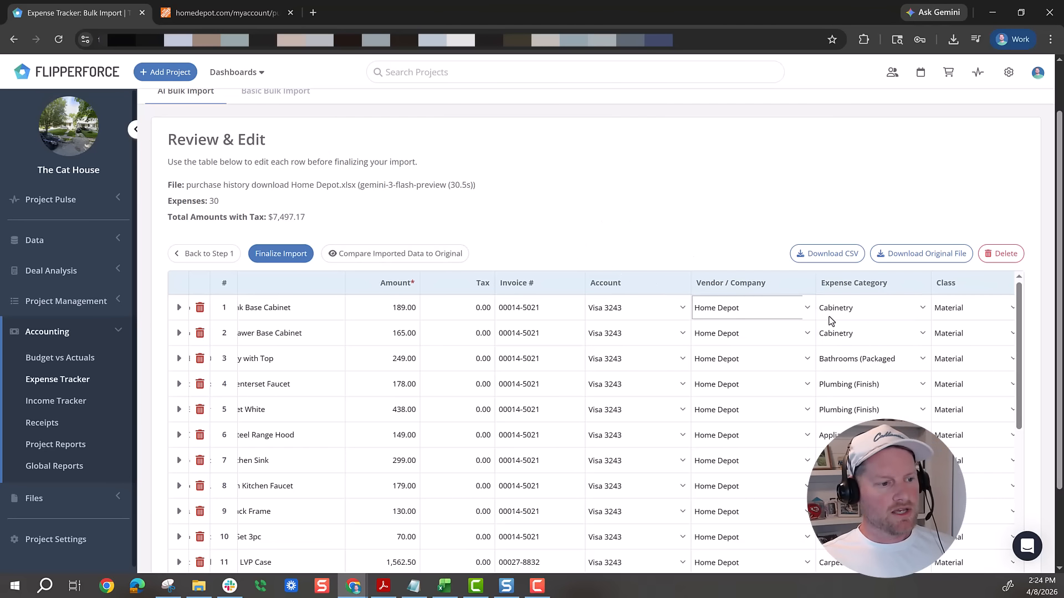
scroll(730, 368, down, 1)
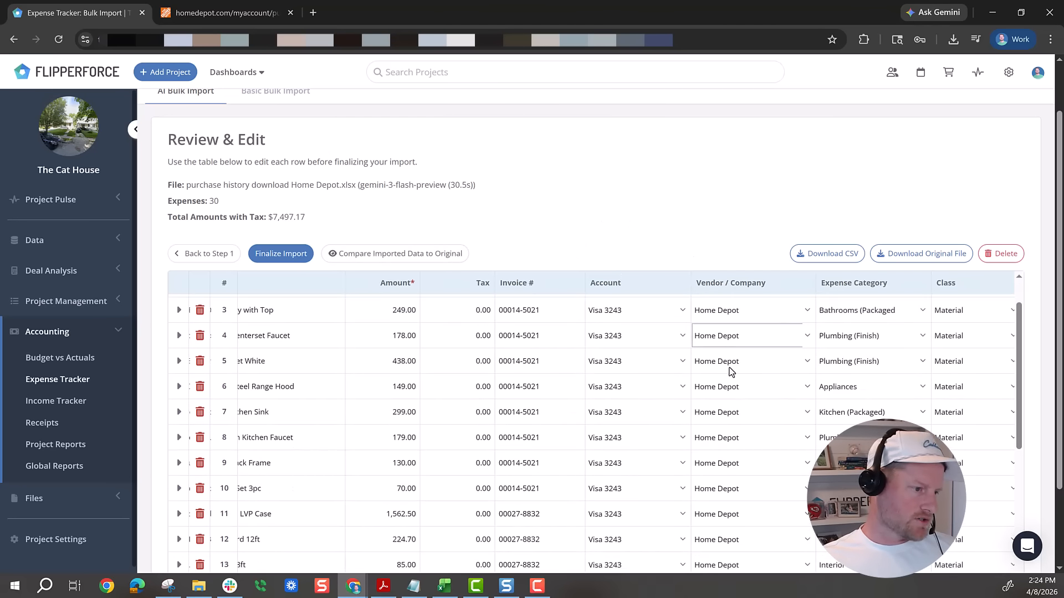
scroll(701, 337, down, 5)
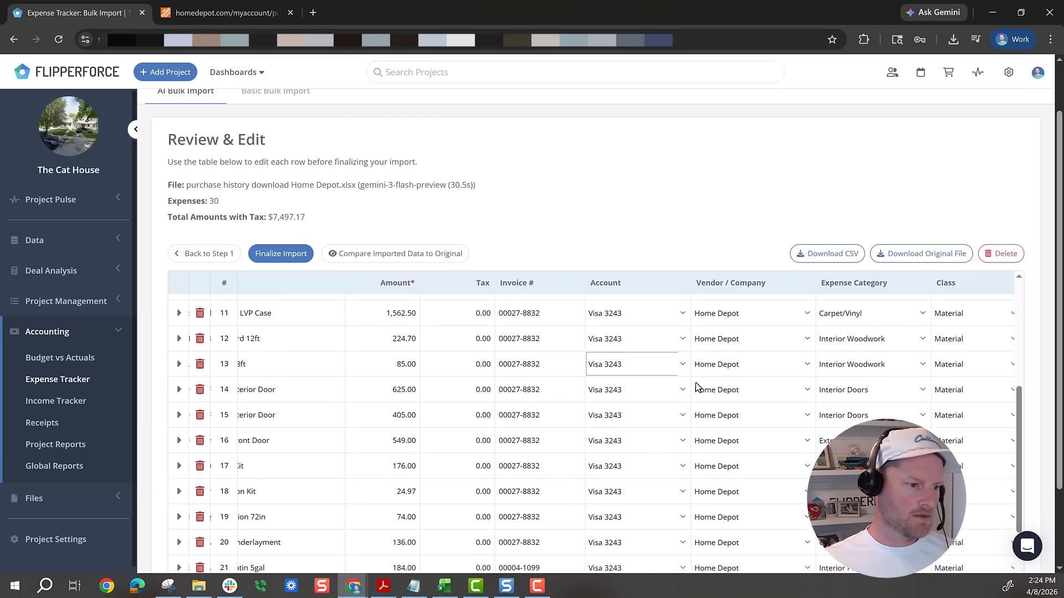
click(289, 256)
click(586, 374)
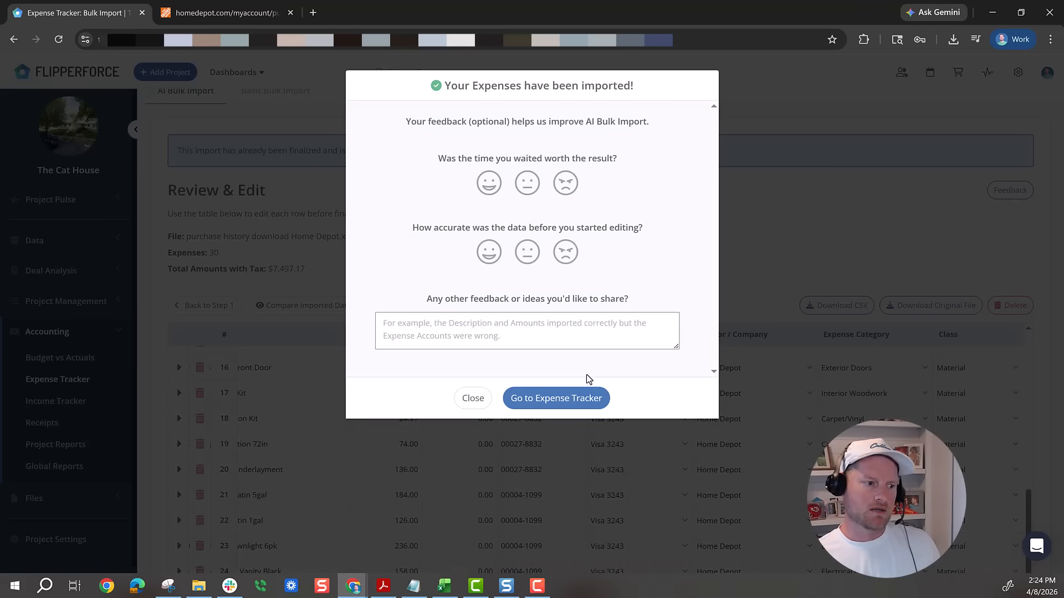
- Dismiss the import feedback form and open the project's Budget vs Actuals page
click(477, 400)
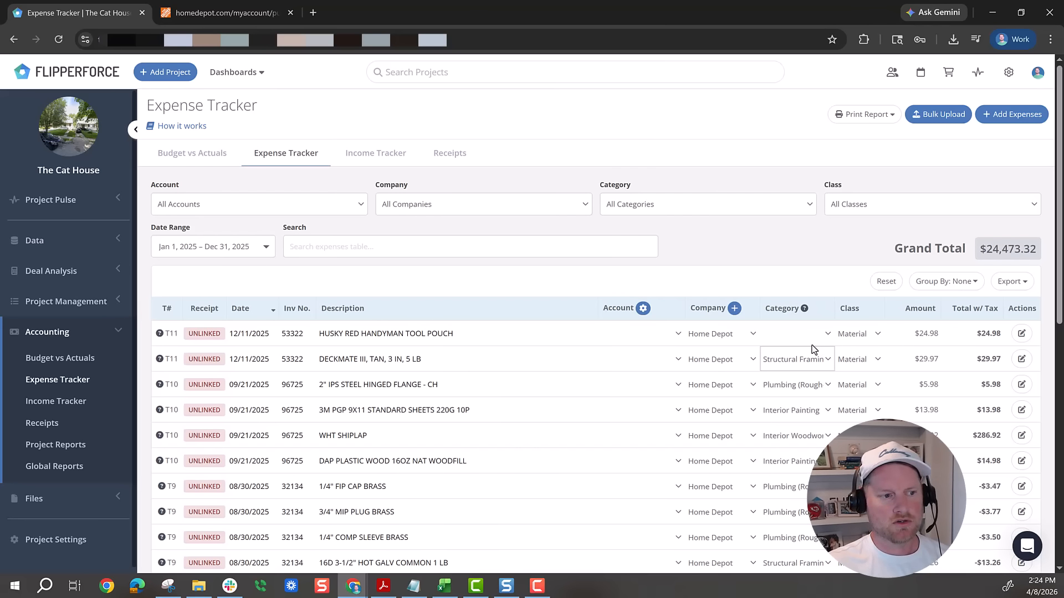
click(225, 158)
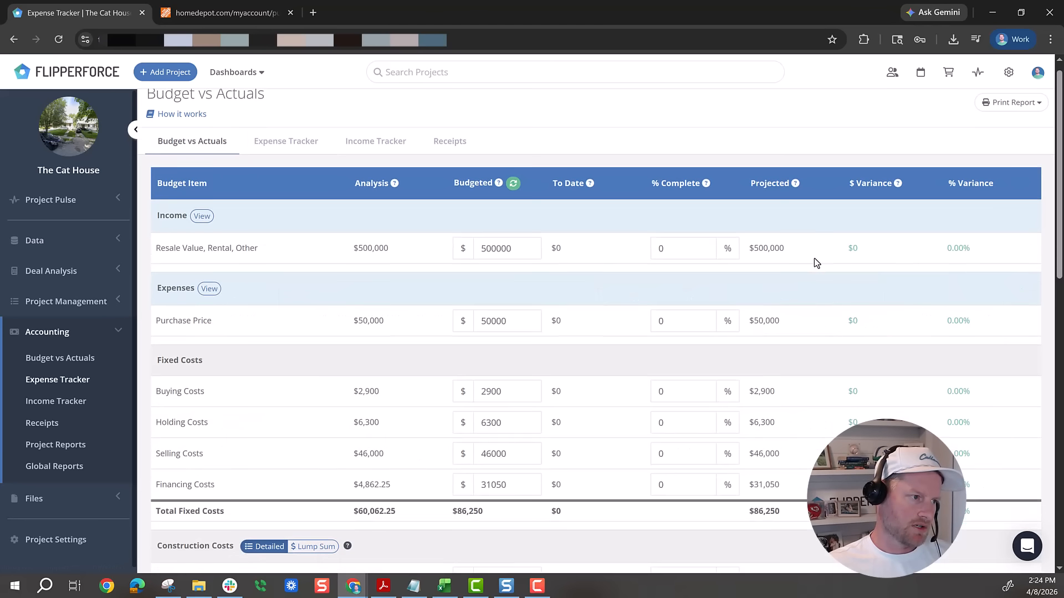
- Review the construction costs to date against their budgeted amounts, and open the project's Expense Tracker
scroll(814, 258, down, 7)
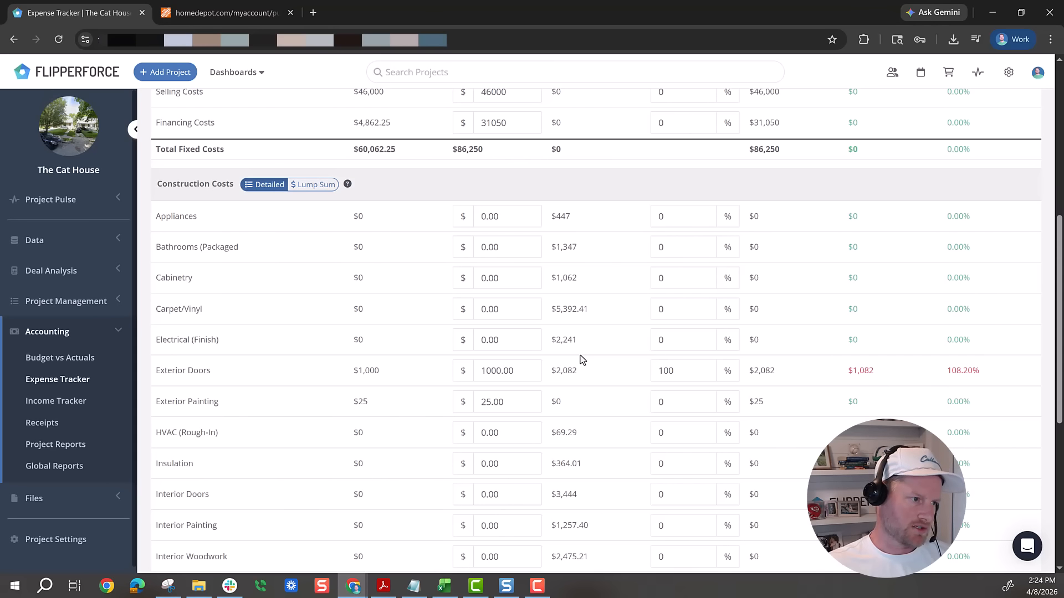
scroll(583, 365, up, 7)
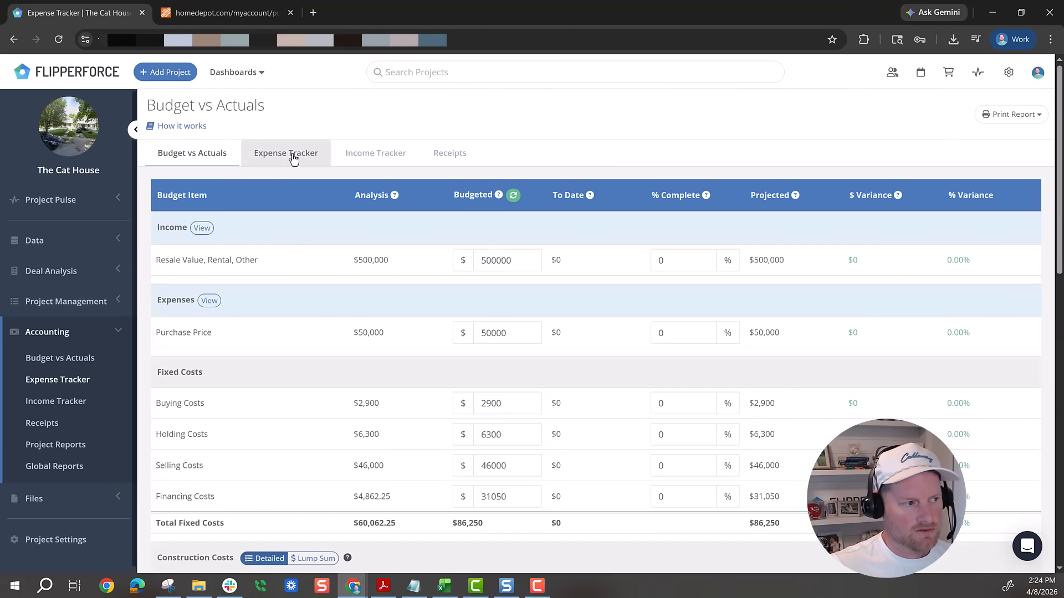
click(294, 159)
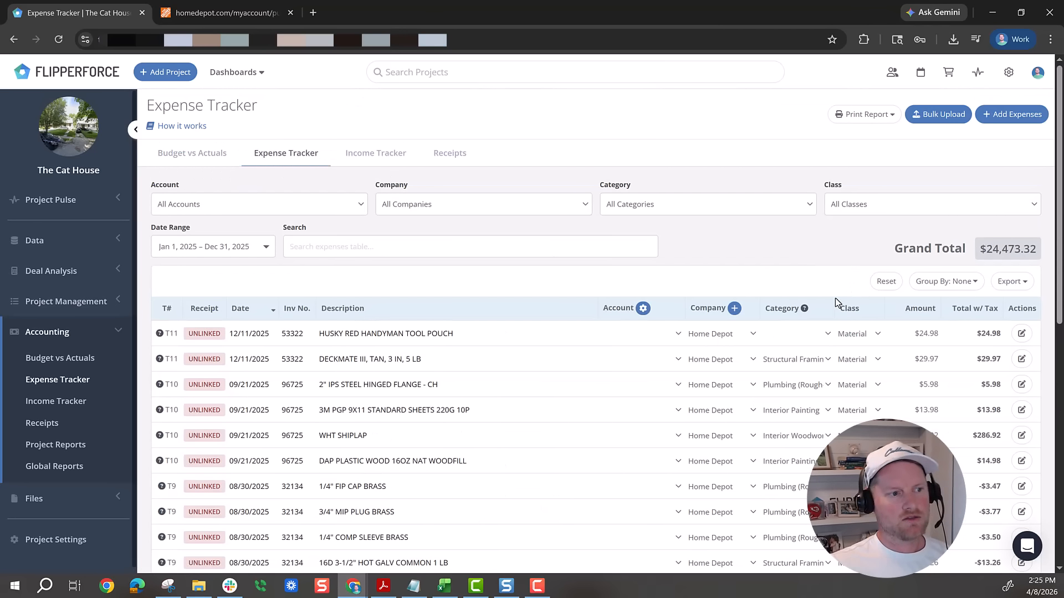
- Check the export option on Home Depot's Purchase History page, and return to FlipperForce to look over the imported expenses
click(211, 13)
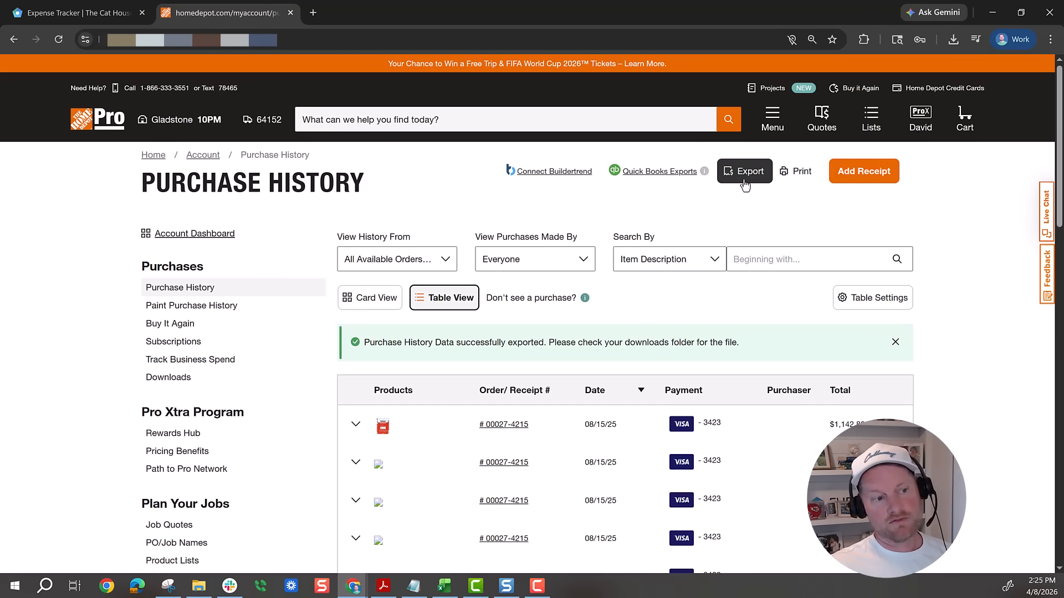
click(95, 12)
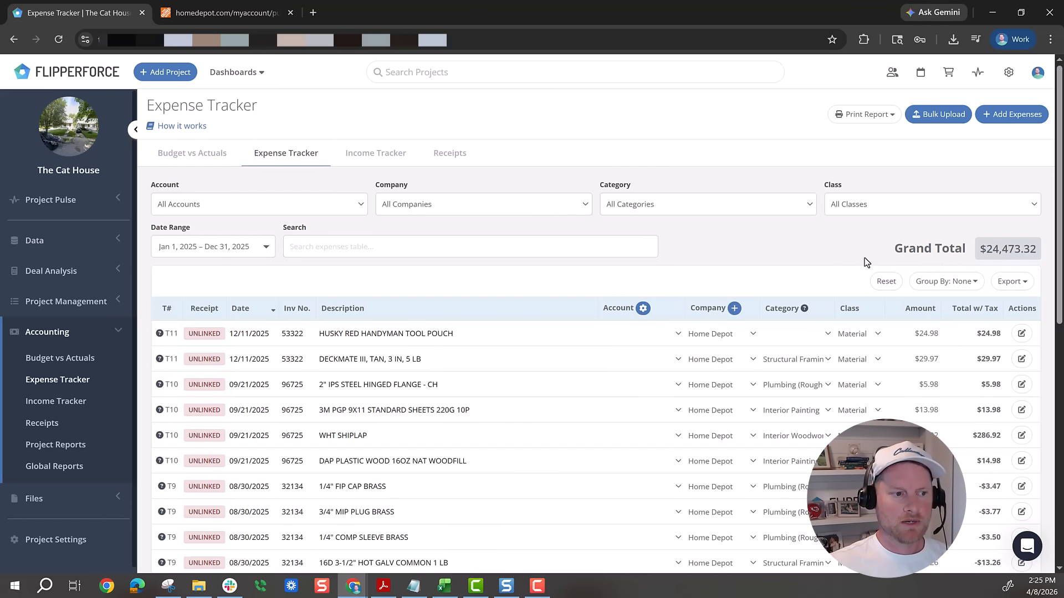
scroll(864, 258, down, 2)
scroll(867, 353, up, 1)
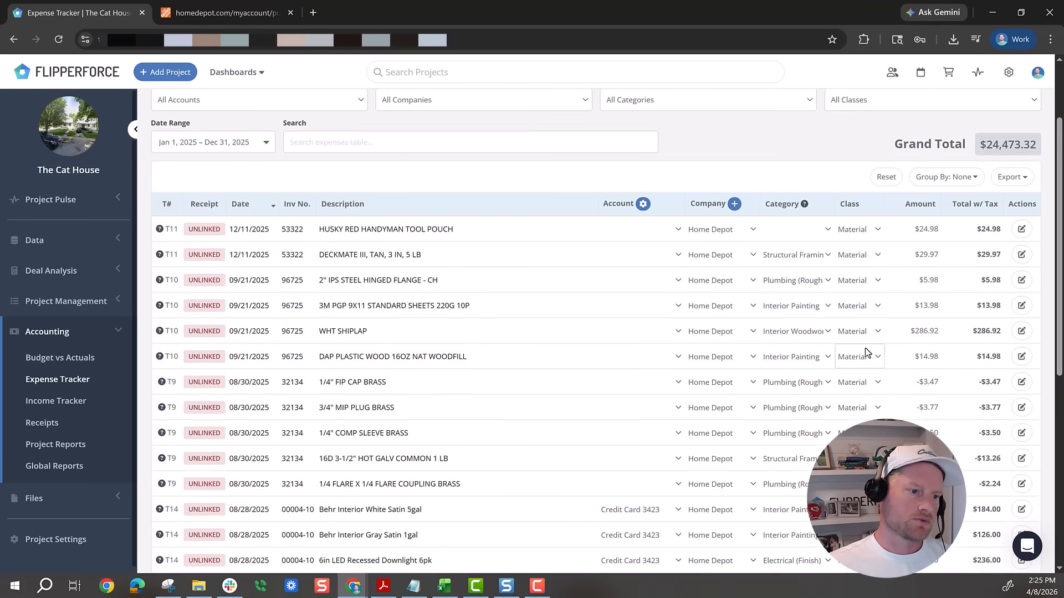
scroll(867, 353, up, 2)
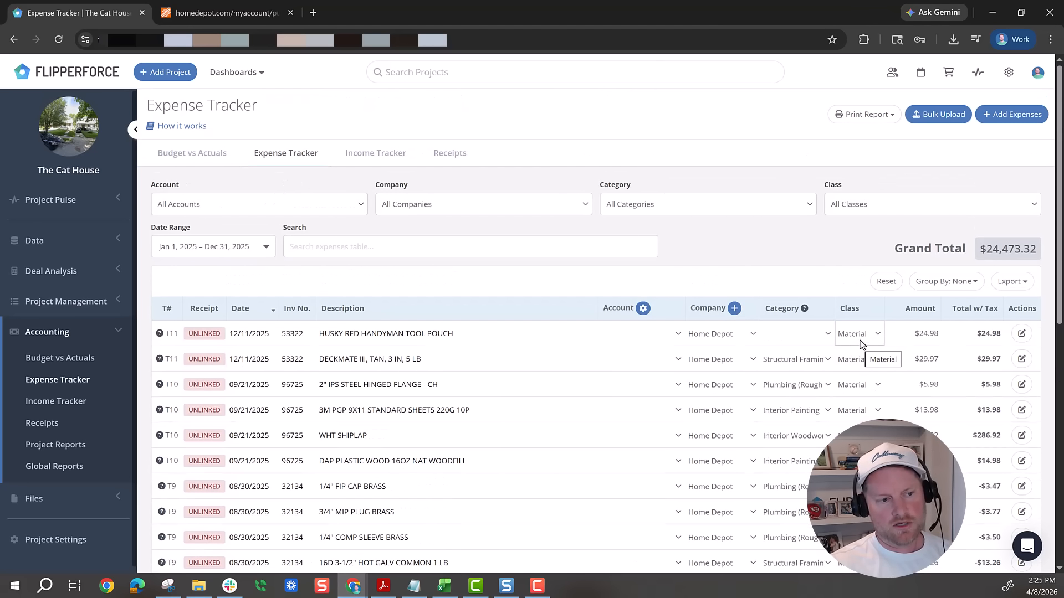
- Group the Expense Tracker entries by transaction and consult the Home Depot purchase history workbook in Excel for comparison
click(958, 283)
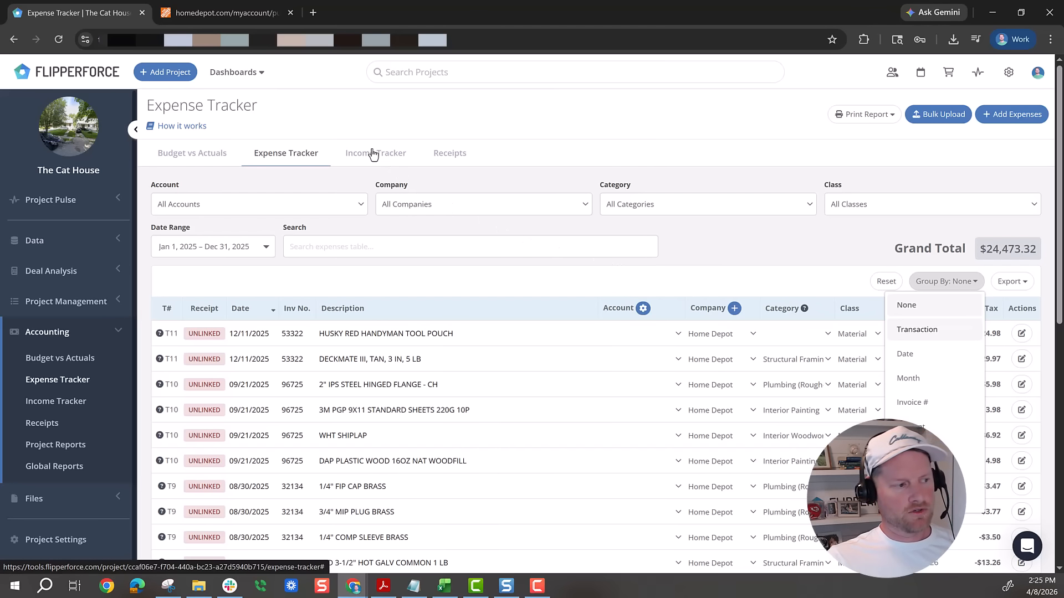
click(445, 585)
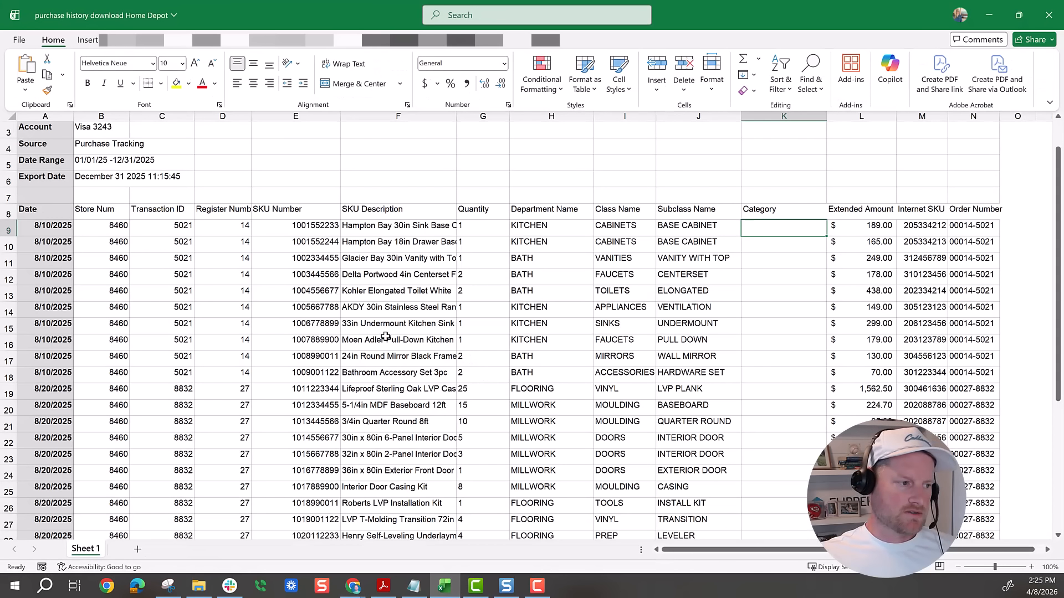
click(380, 337)
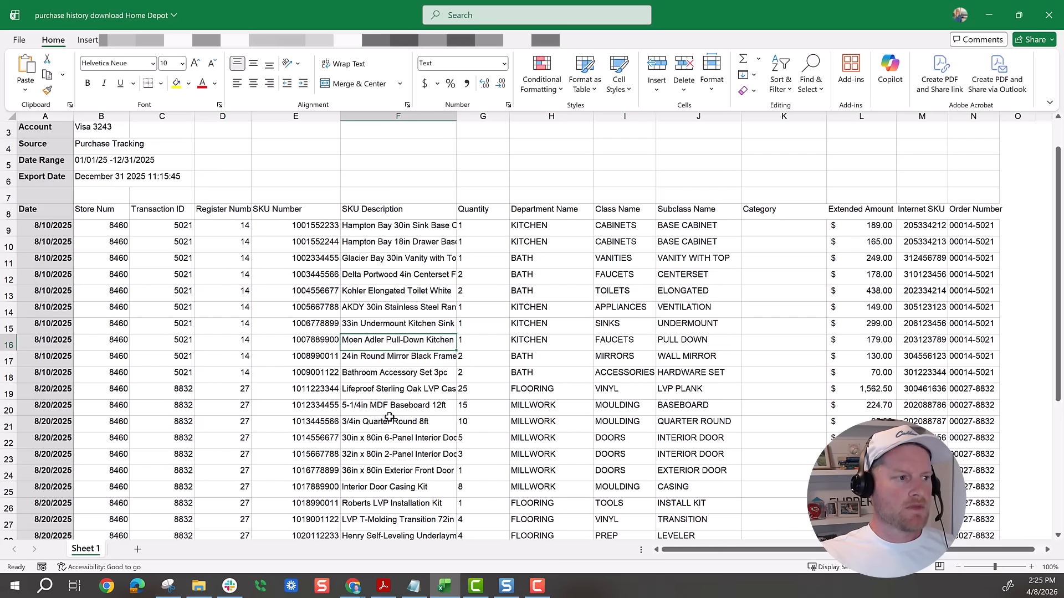
click(992, 17)
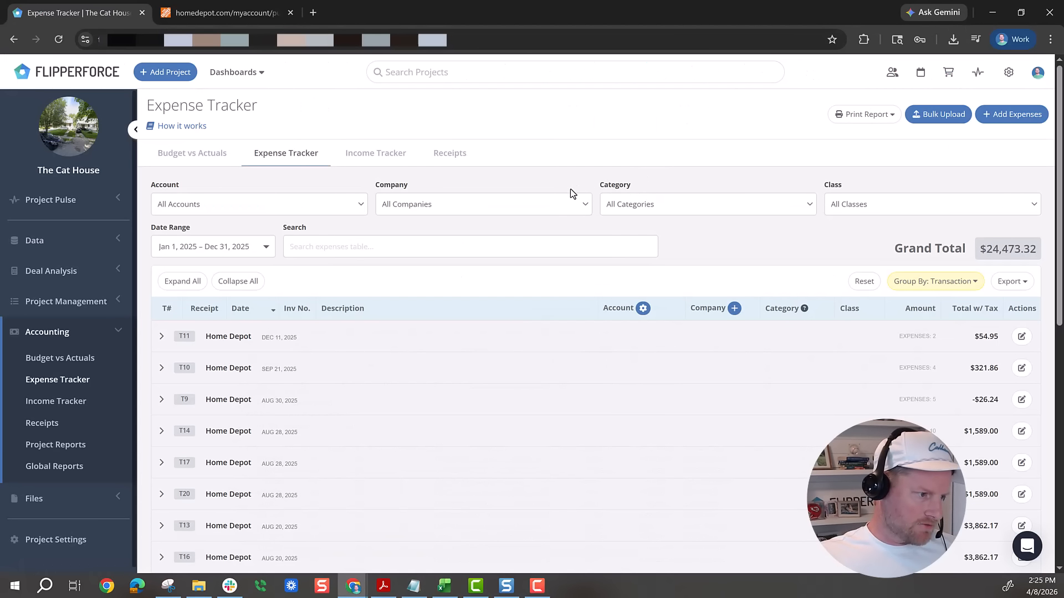
- Expand the T17 Home Depot transaction dated Aug 28, 2025 and review its individual expense lines
scroll(560, 353, down, 1)
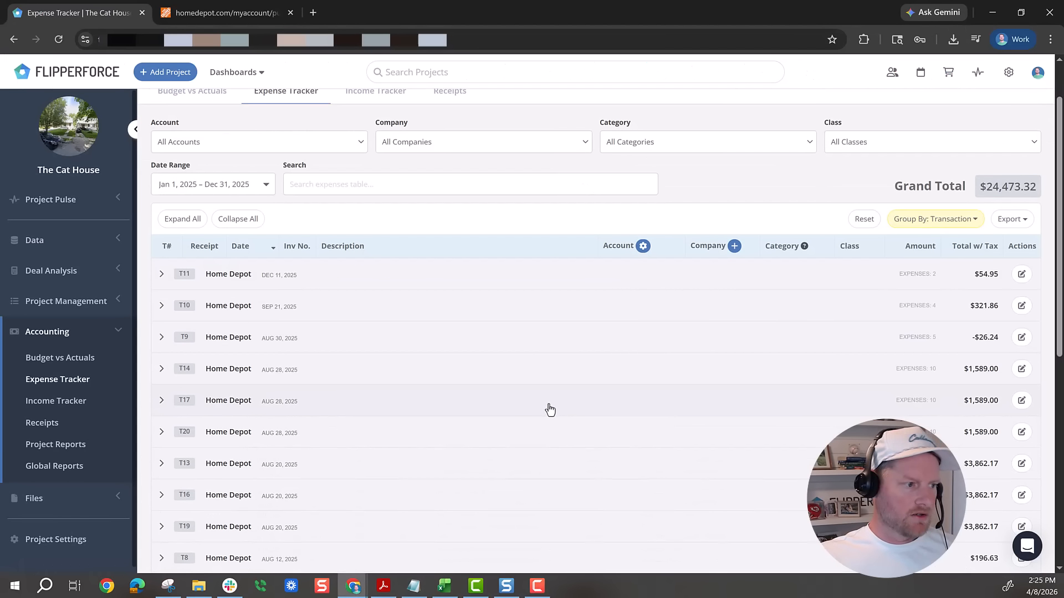
click(356, 409)
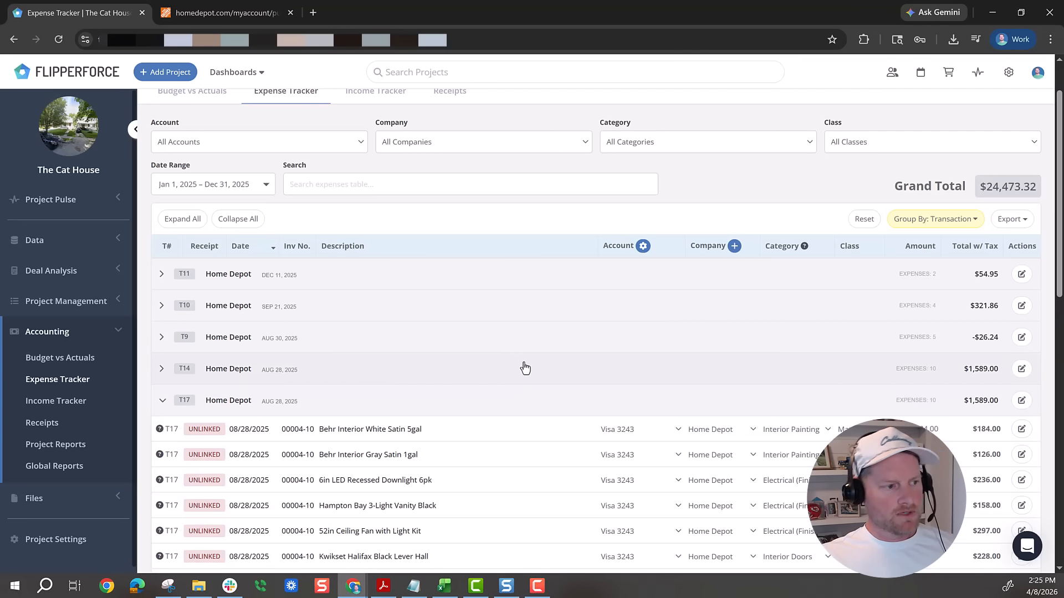
scroll(532, 370, down, 1)
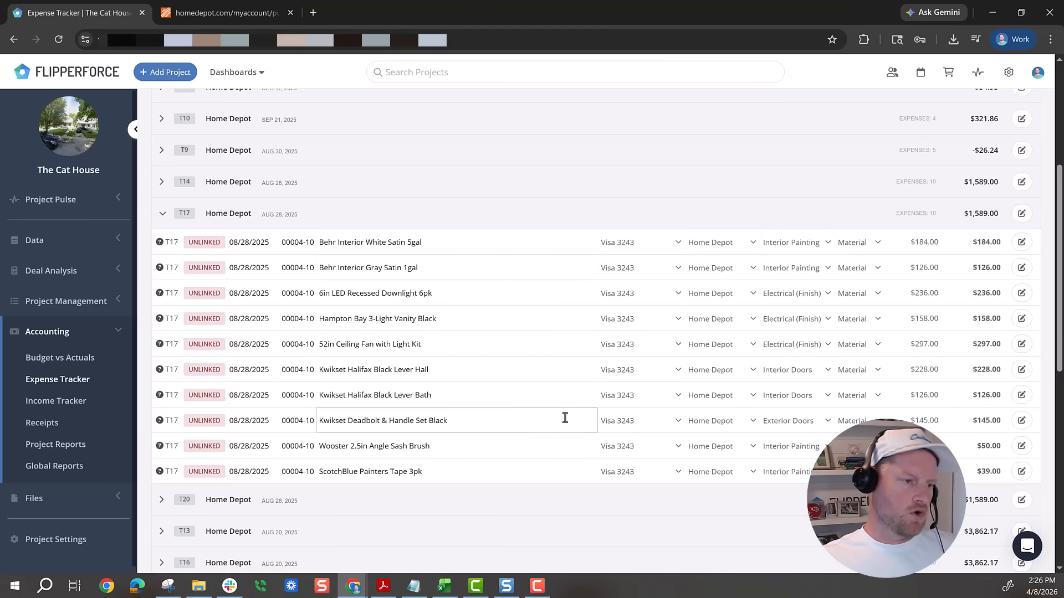
scroll(598, 438, up, 3)
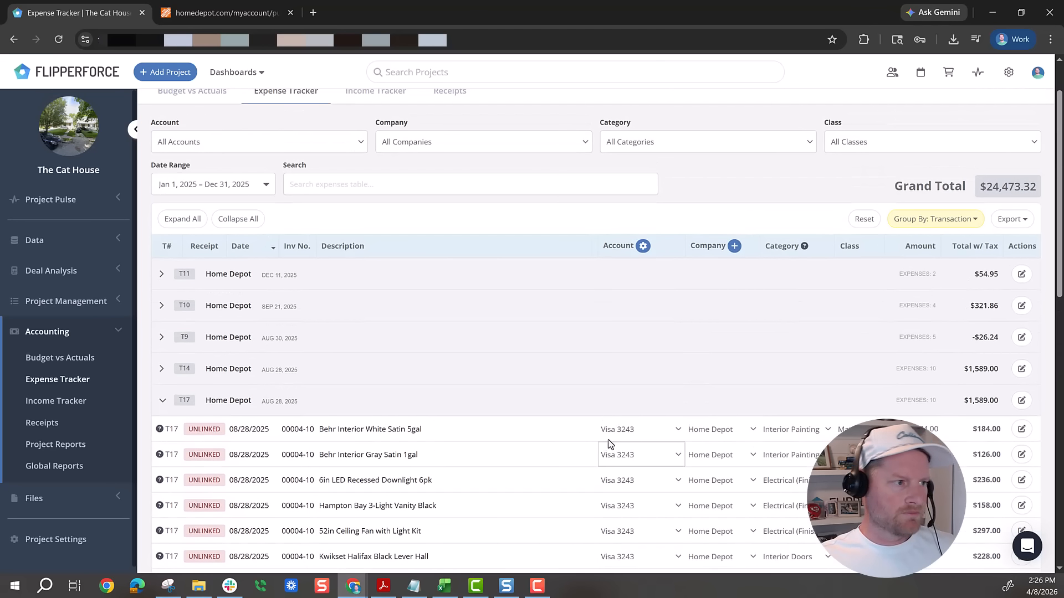
scroll(631, 401, up, 1)
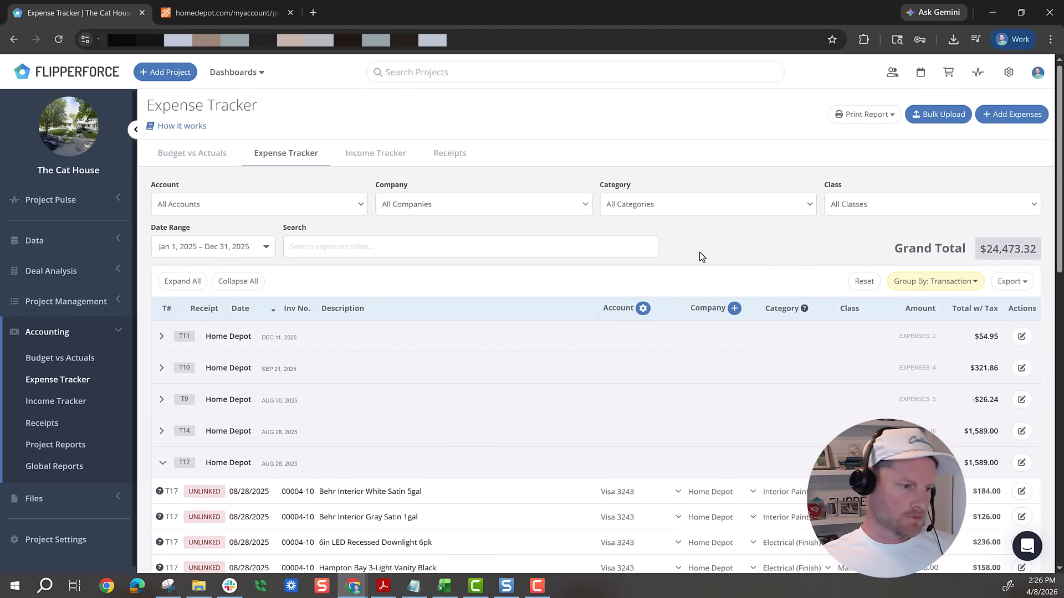
- Look through the orders in Home Depot's Purchase History table and return to the FlipperForce Expense Tracker
click(248, 15)
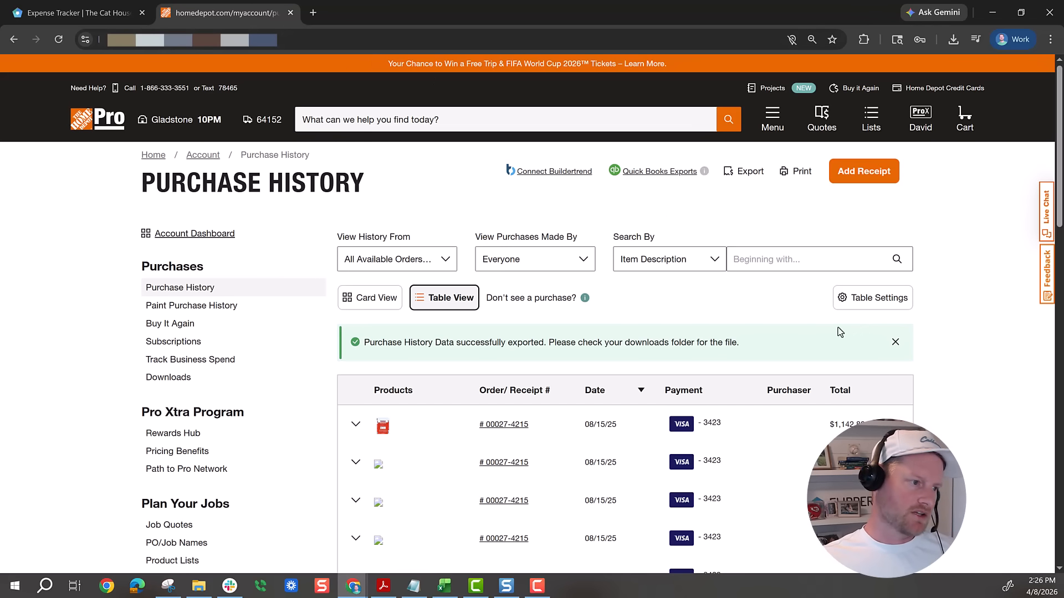
scroll(944, 317, down, 3)
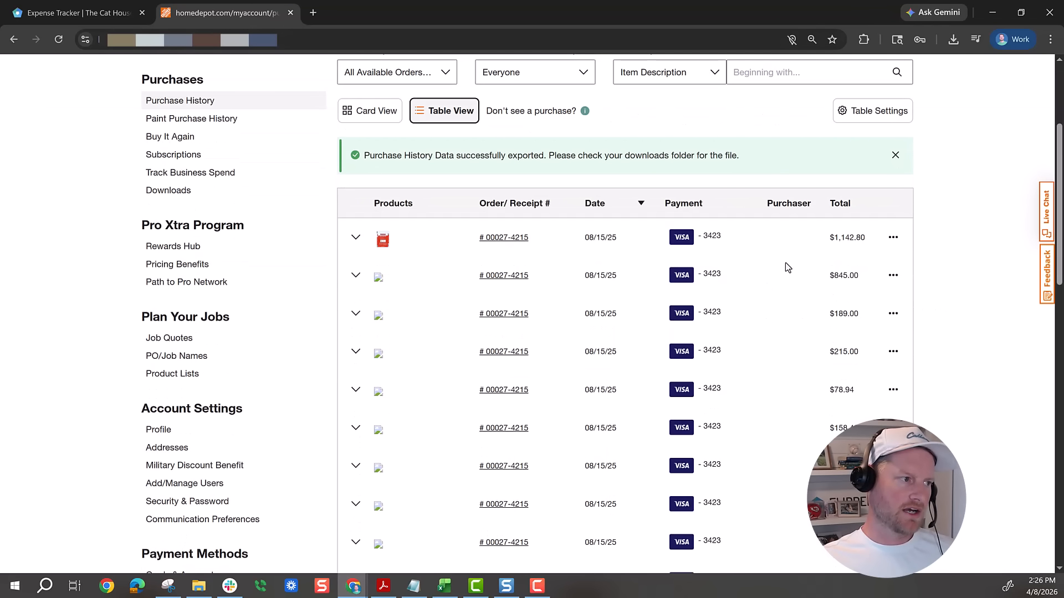
scroll(630, 289, down, 1)
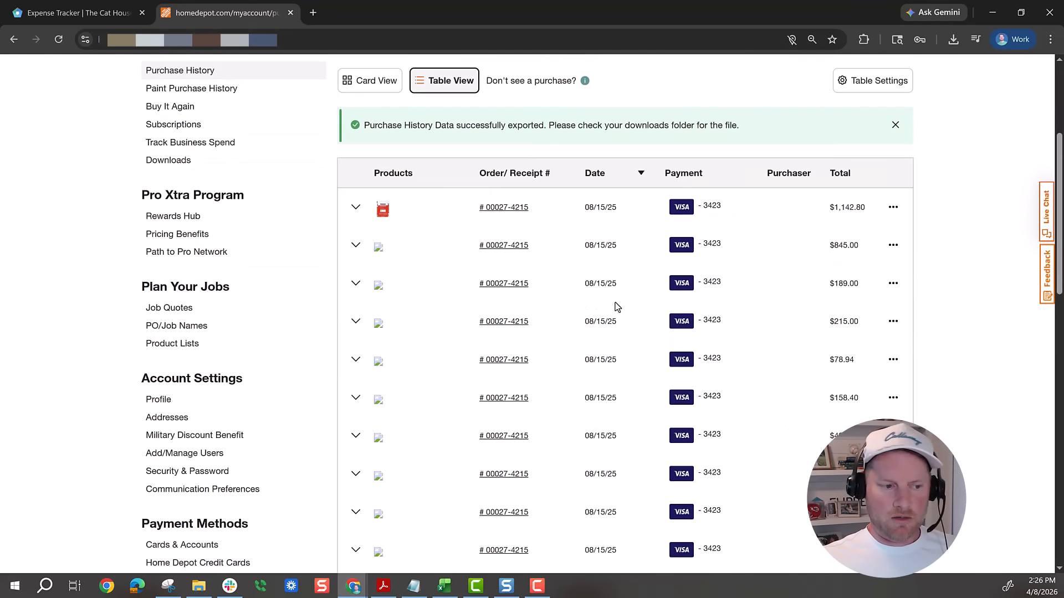
click(79, 13)
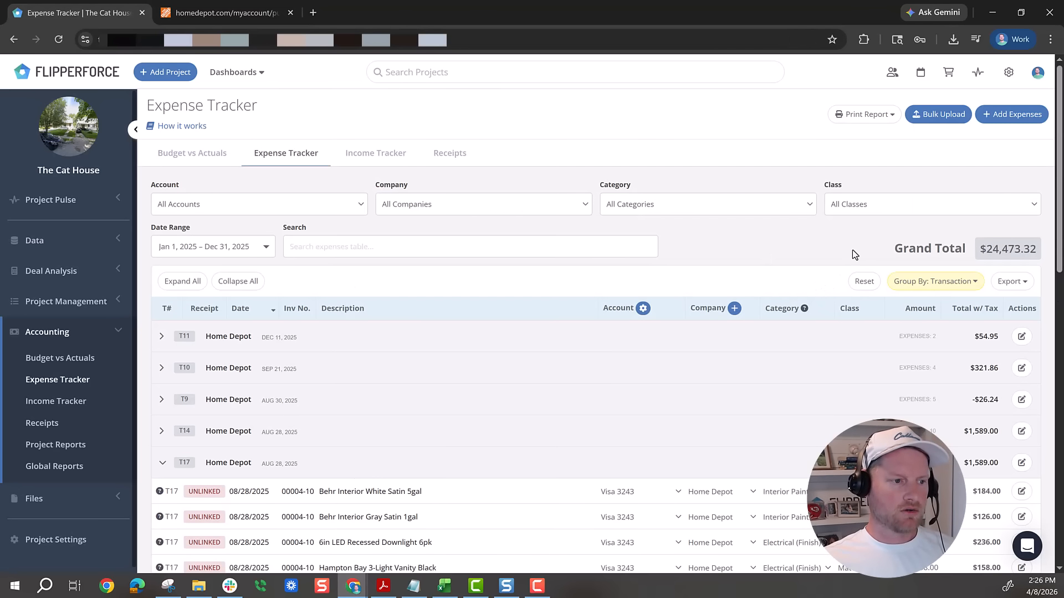